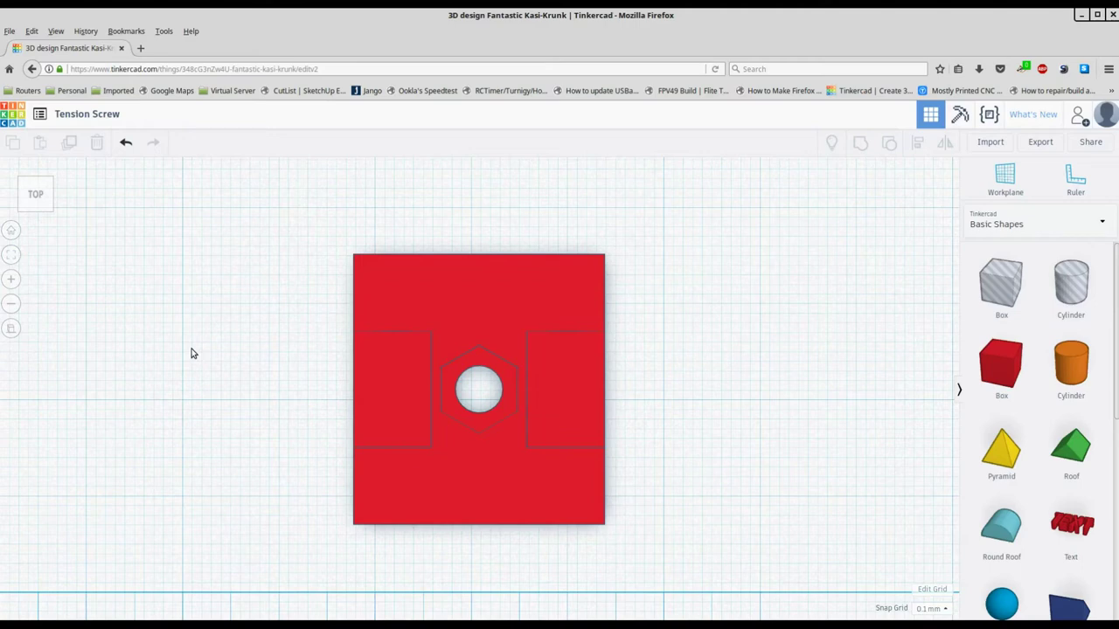
# Add a solid box beside the red block and set its width to 10 mm and its height to 8 mm
pyautogui.moveTo(275, 392)
pyautogui.mouseDown(button='right')
pyautogui.moveTo(293, 342)
pyautogui.moveTo(288, 295)
pyautogui.moveTo(272, 393)
pyautogui.mouseUp(button='right')
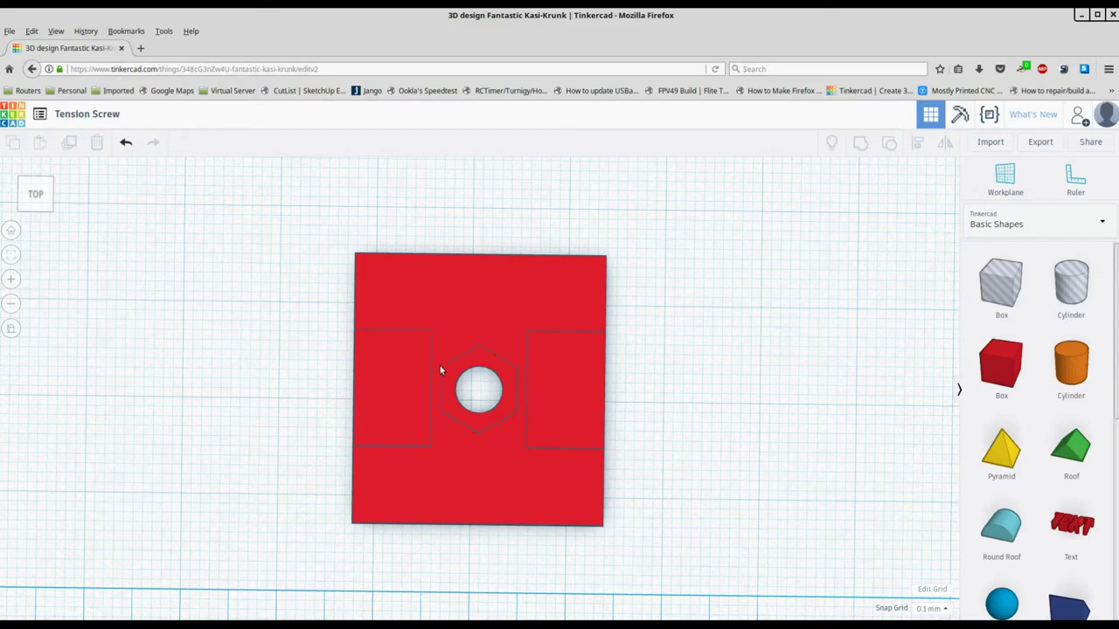
pyautogui.moveTo(459, 375)
pyautogui.mouseDown(button='right')
pyautogui.moveTo(477, 332)
pyautogui.moveTo(471, 310)
pyautogui.moveTo(472, 368)
pyautogui.mouseUp(button='right')
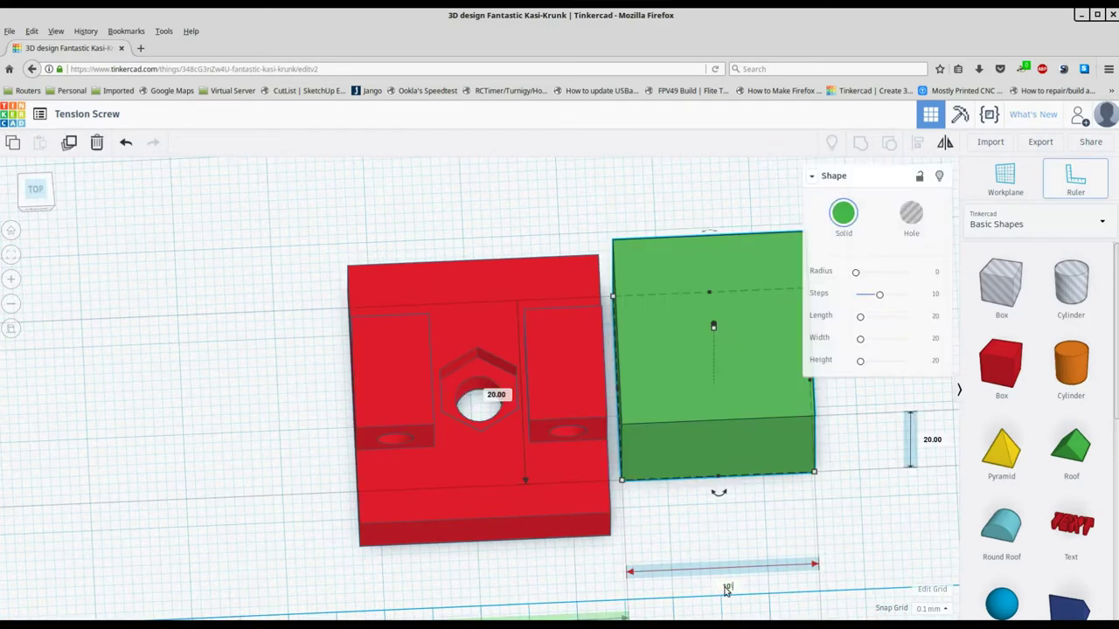
pyautogui.press('Return')
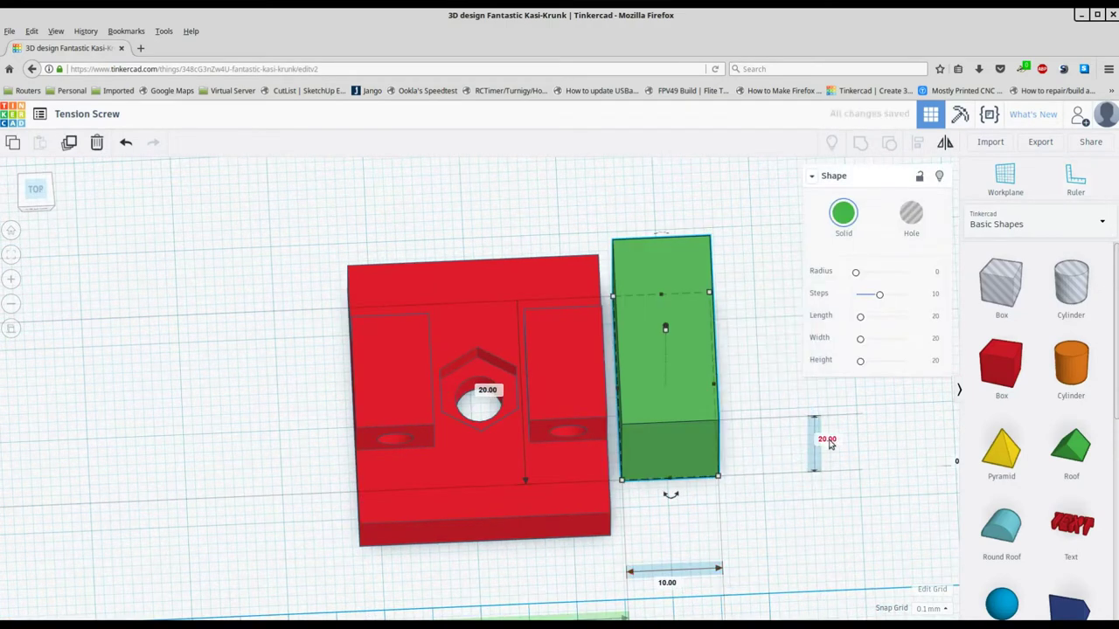
pyautogui.click(828, 440)
pyautogui.write('8')
pyautogui.press('Return')
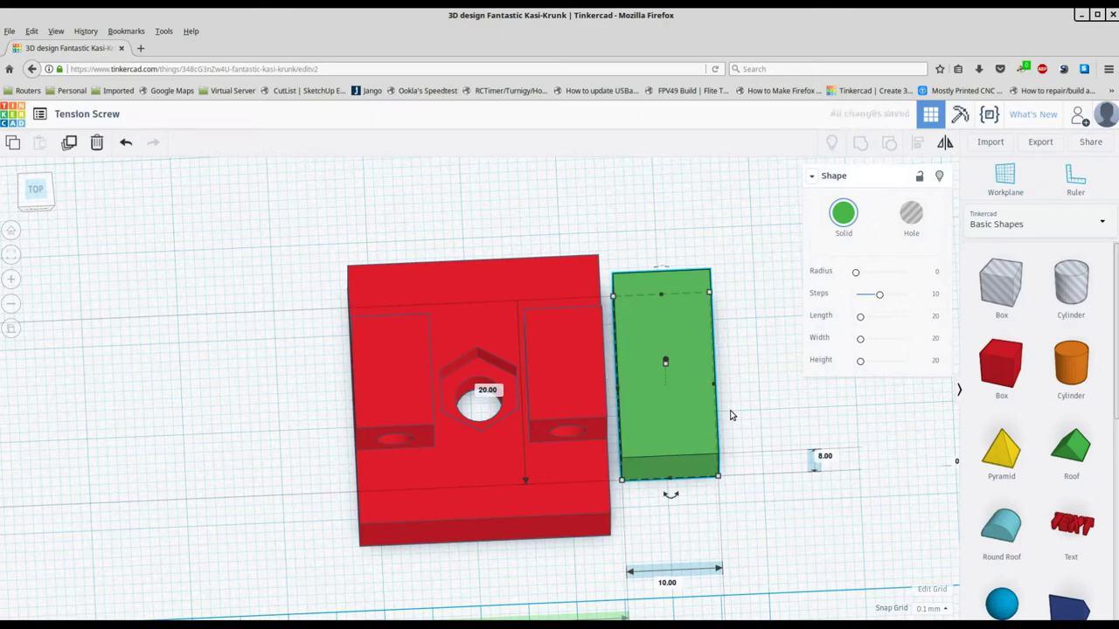
# Move the green box left into the red block until it fully covers the hexagonal recess and round hole
pyautogui.press('Left')
pyautogui.press('Left')
pyautogui.press('Left')
pyautogui.press('Left')
pyautogui.press('Left')
pyautogui.press('Left')
pyautogui.press('Left')
pyautogui.press('Left')
pyautogui.press('Left')
pyautogui.press('Left')
pyautogui.press('Left')
pyautogui.press('Left')
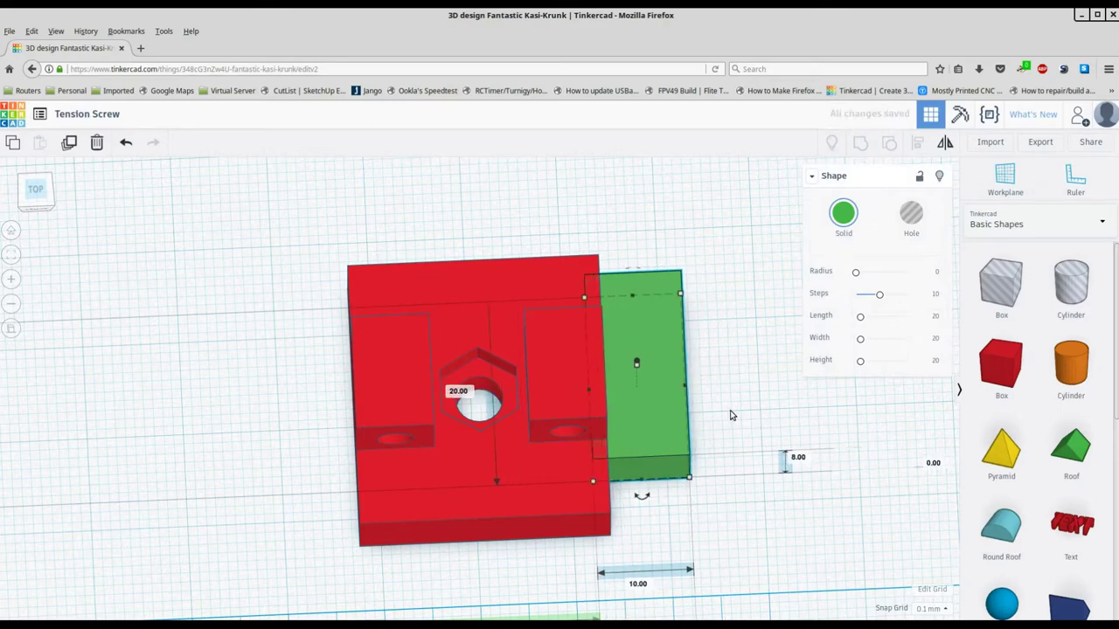
pyautogui.press('Left')
pyautogui.press('Left')
pyautogui.press('Left')
pyautogui.press('Left')
pyautogui.press('Left')
pyautogui.press('Left')
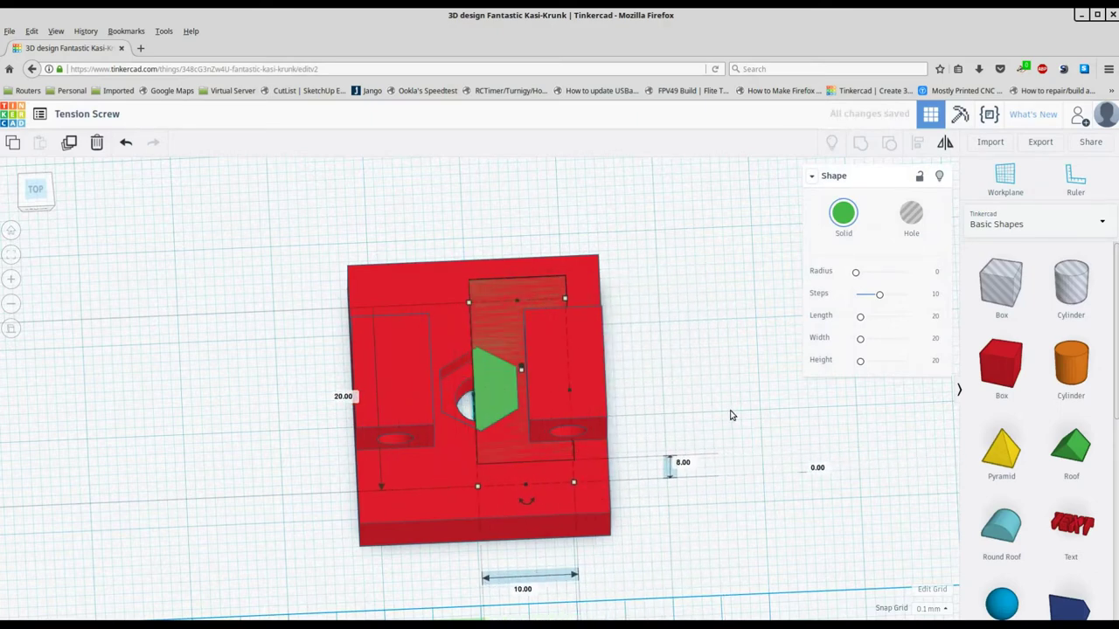
pyautogui.press('Left')
pyautogui.press('Left')
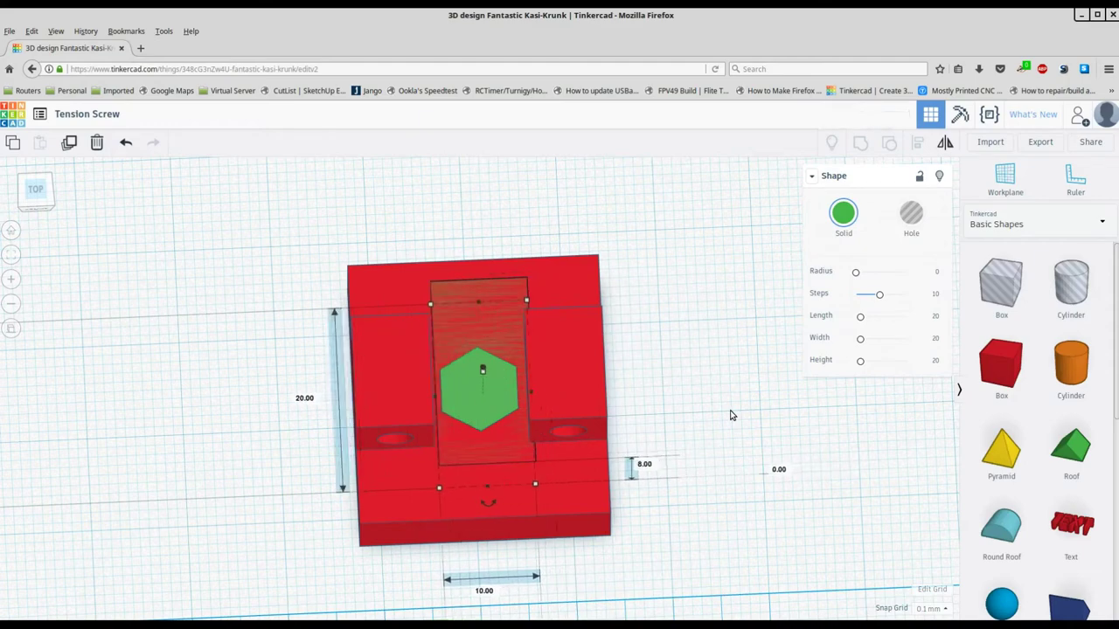
# Select the green box and the red block and align them on their horizontal centres
pyautogui.moveTo(726, 399); pyautogui.dragTo(459, 382, button='right')
pyautogui.scroll(6, 459, 382)
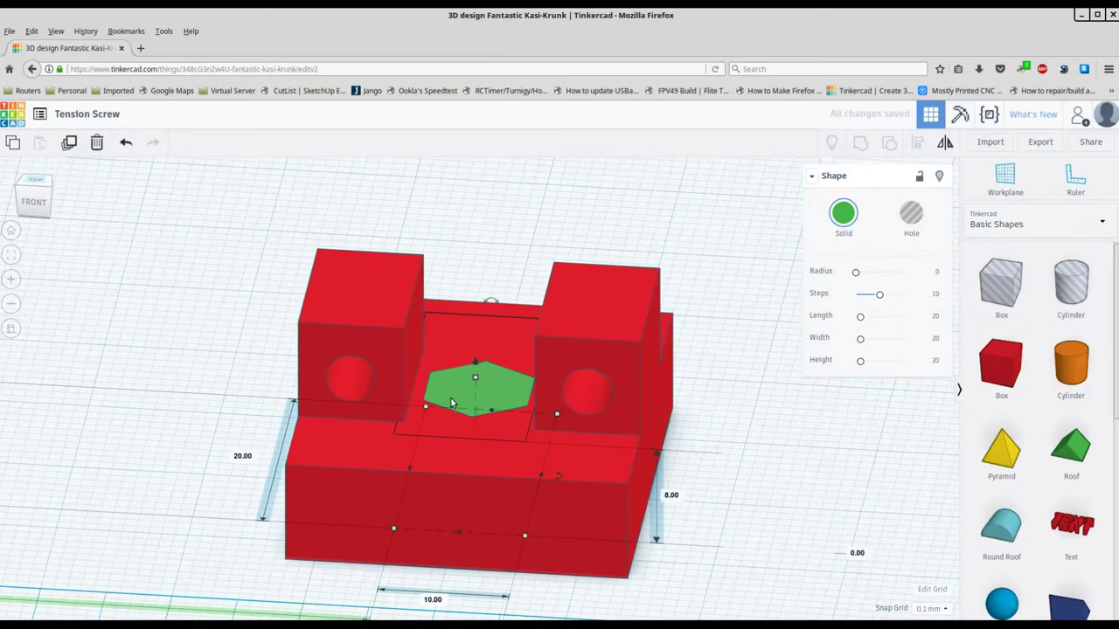
pyautogui.scroll(1, 451, 403)
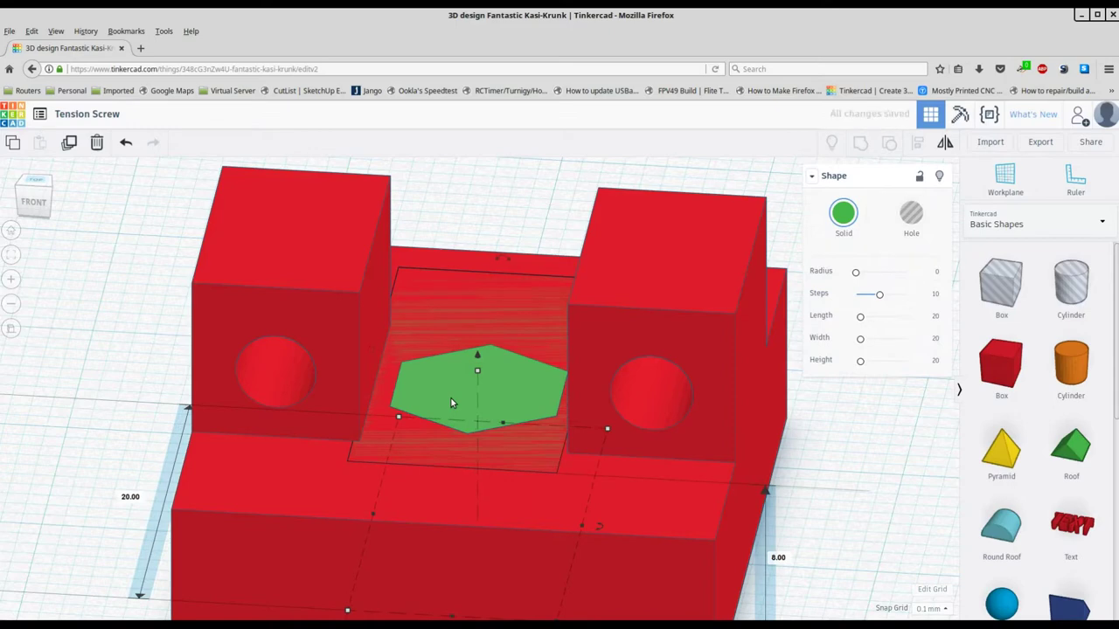
pyautogui.moveTo(341, 217); pyautogui.dragTo(701, 557)
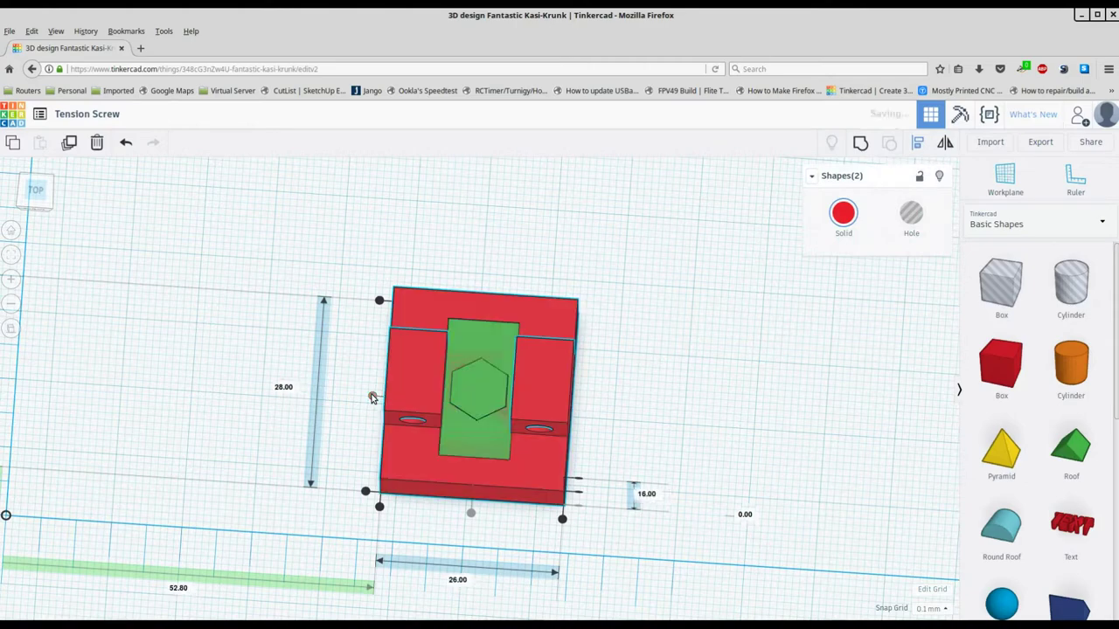
pyautogui.moveTo(629, 425); pyautogui.dragTo(625, 367, button='right')
pyautogui.click(626, 367)
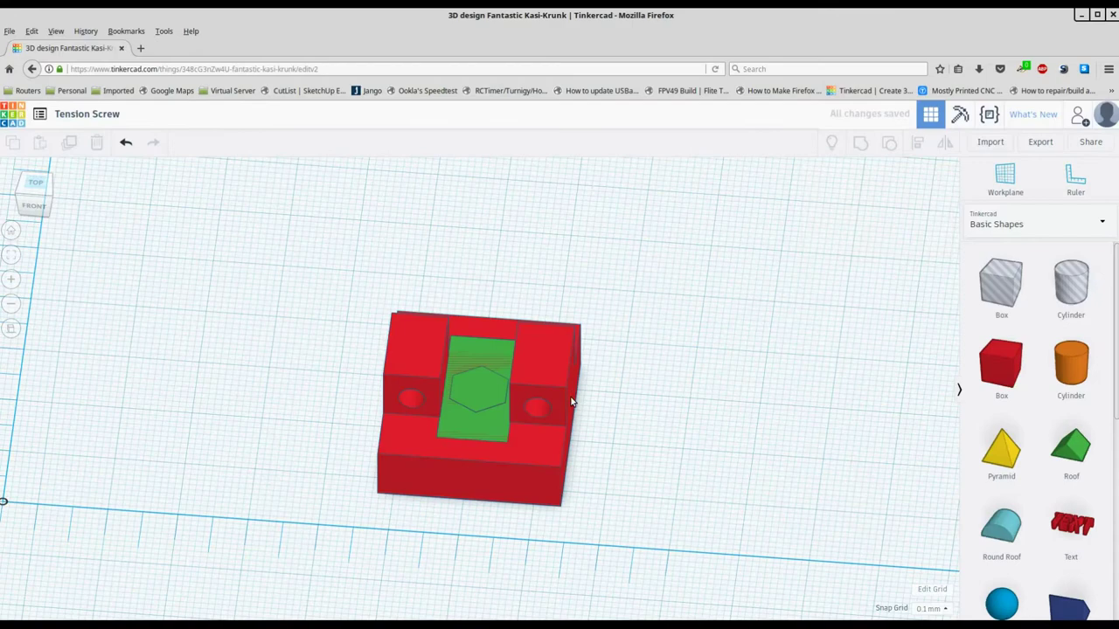
# Group the red block and the green filler box into a single solid shape
pyautogui.moveTo(572, 400); pyautogui.dragTo(340, 266, button='right')
pyautogui.moveTo(341, 267); pyautogui.dragTo(616, 492)
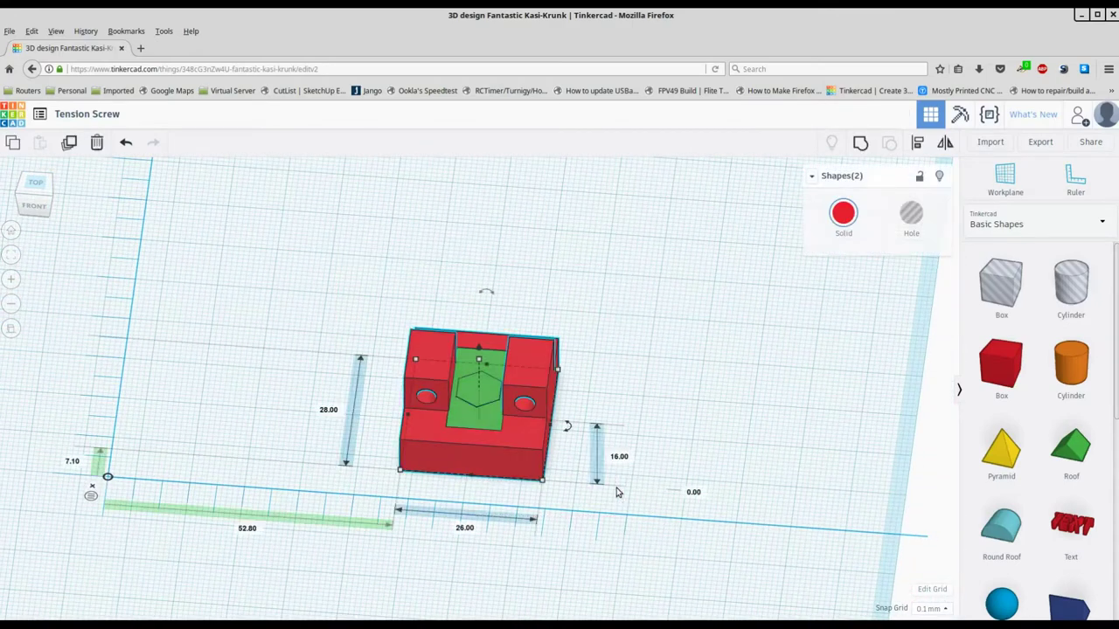
pyautogui.click(860, 143)
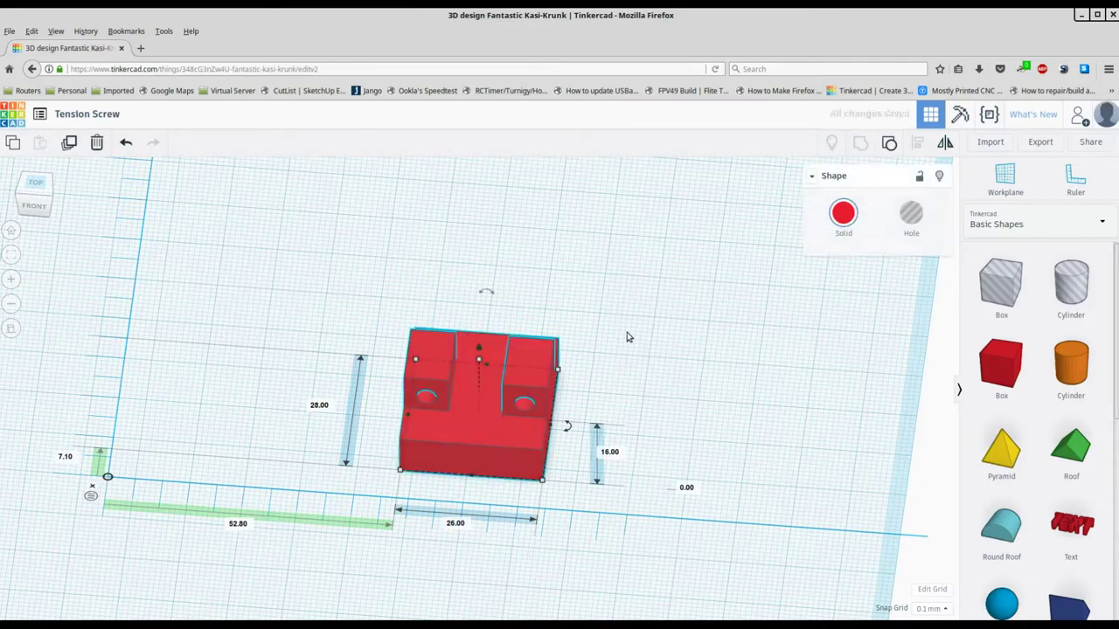
# Place a solid cylinder beside the block and set its width and length to 5 mm
pyautogui.click(35, 186)
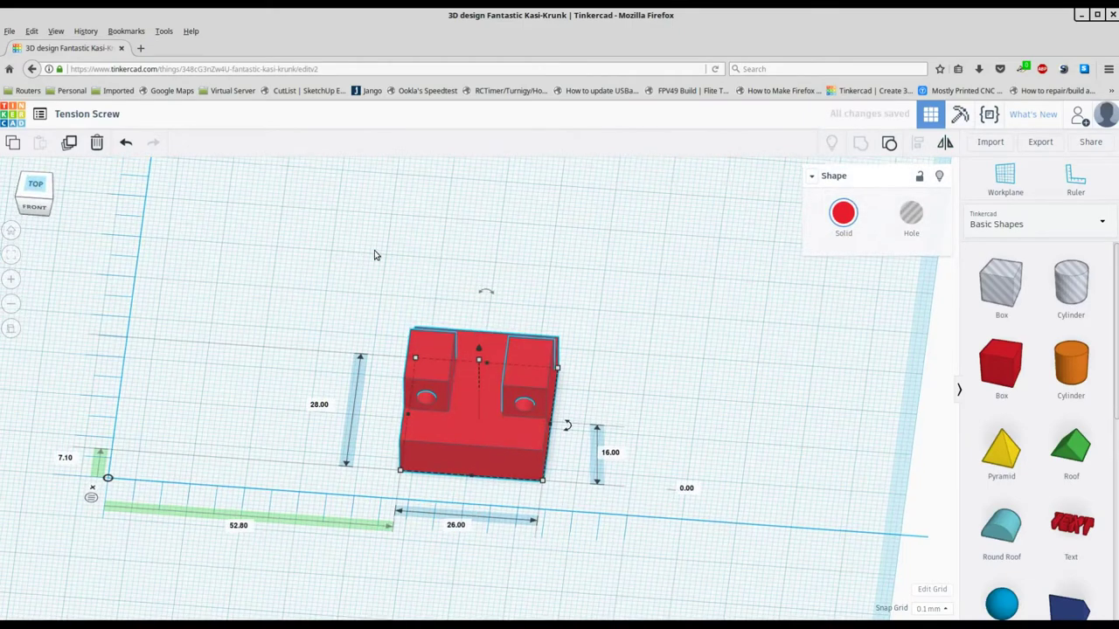
pyautogui.click(686, 370)
pyautogui.scroll(2, 489, 403)
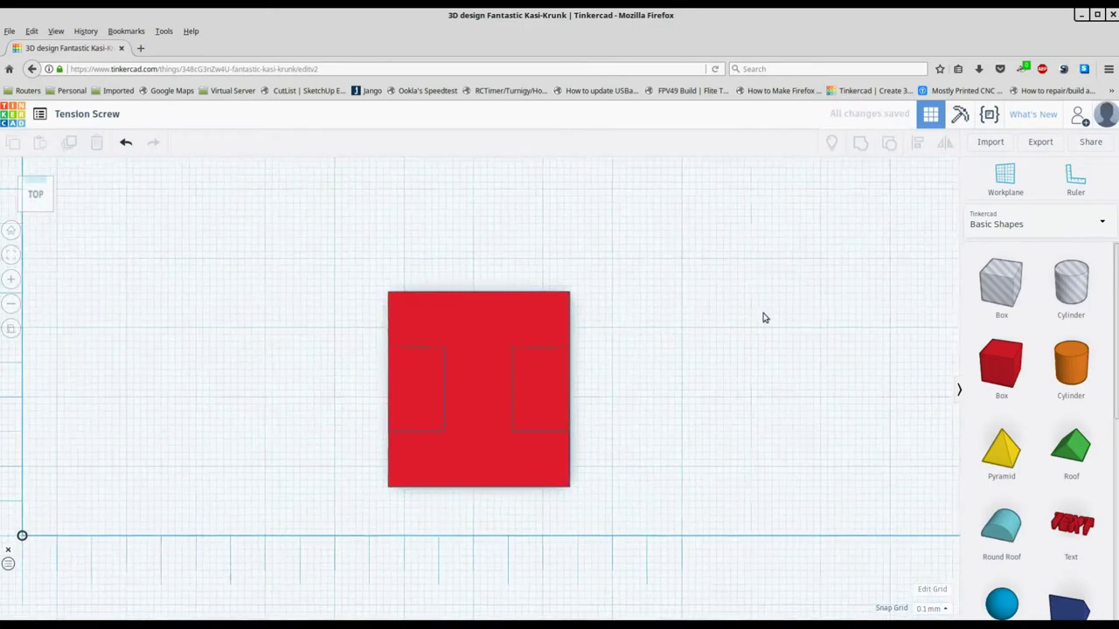
pyautogui.moveTo(1065, 376); pyautogui.dragTo(696, 322)
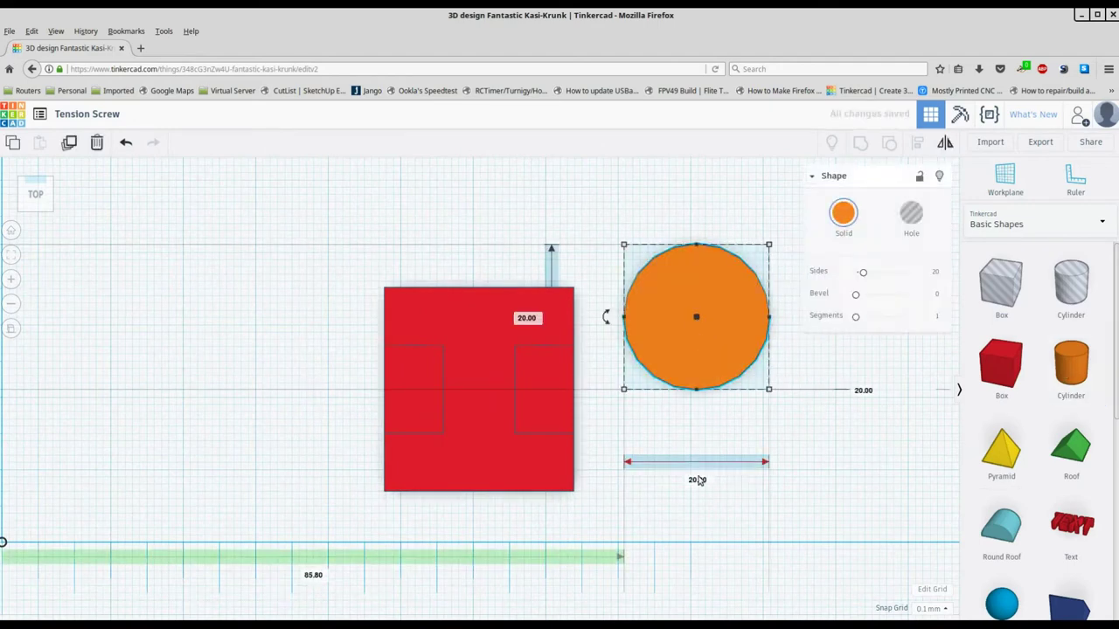
pyautogui.write('r')
pyautogui.write('5')
pyautogui.press('Return')
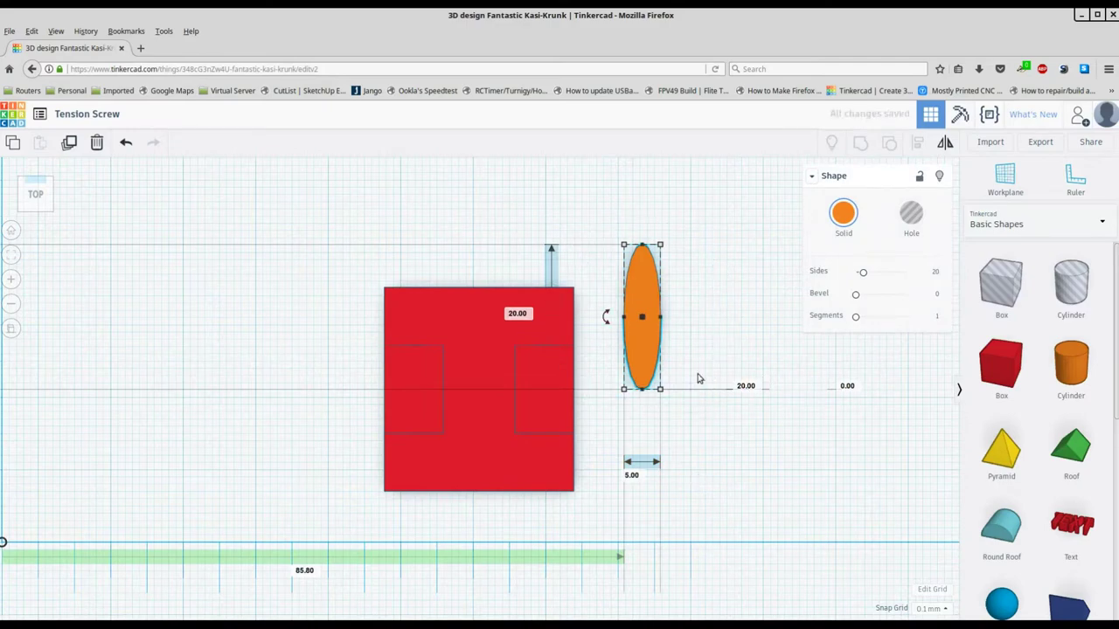
pyautogui.moveTo(696, 382); pyautogui.dragTo(474, 377, button='right')
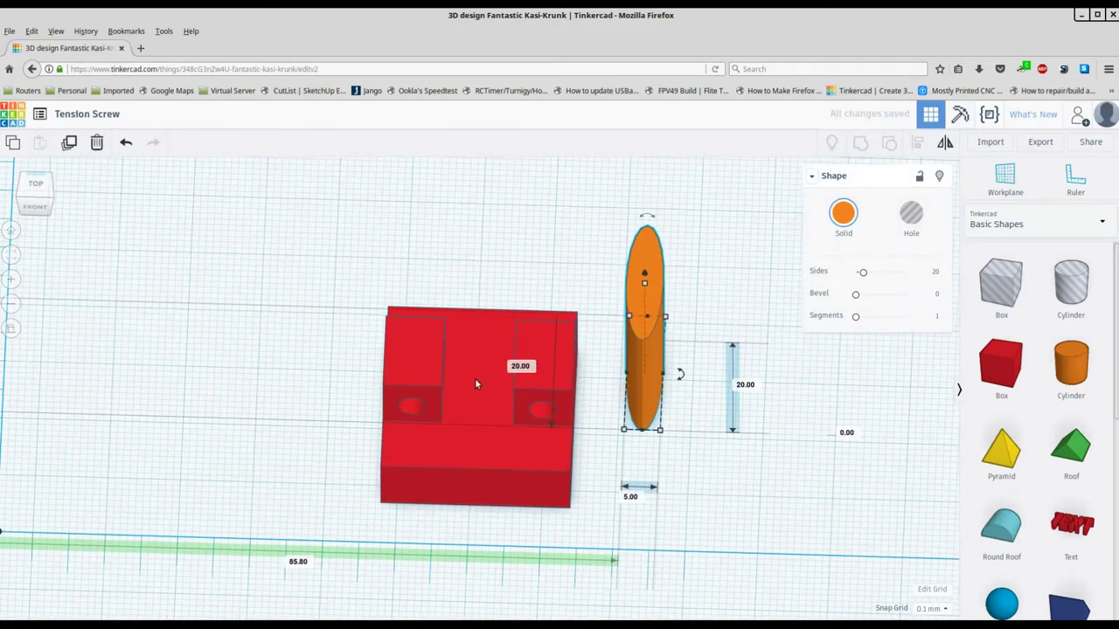
pyautogui.press('r')
pyautogui.click(525, 365)
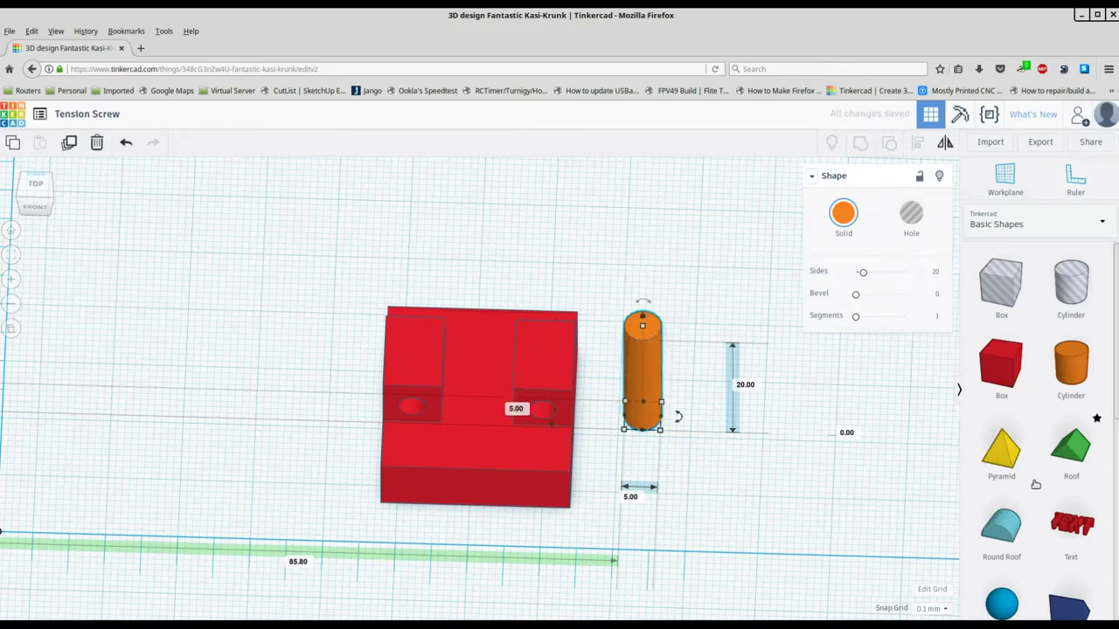
# Place a six-sided polygon on the other side of the block and set its width to 6.7 mm
pyautogui.scroll(-4, 1033, 490)
pyautogui.scroll(-1, 1034, 494)
pyautogui.moveTo(1001, 340); pyautogui.dragTo(227, 345)
pyautogui.hotkey('ctrl', 'Up')
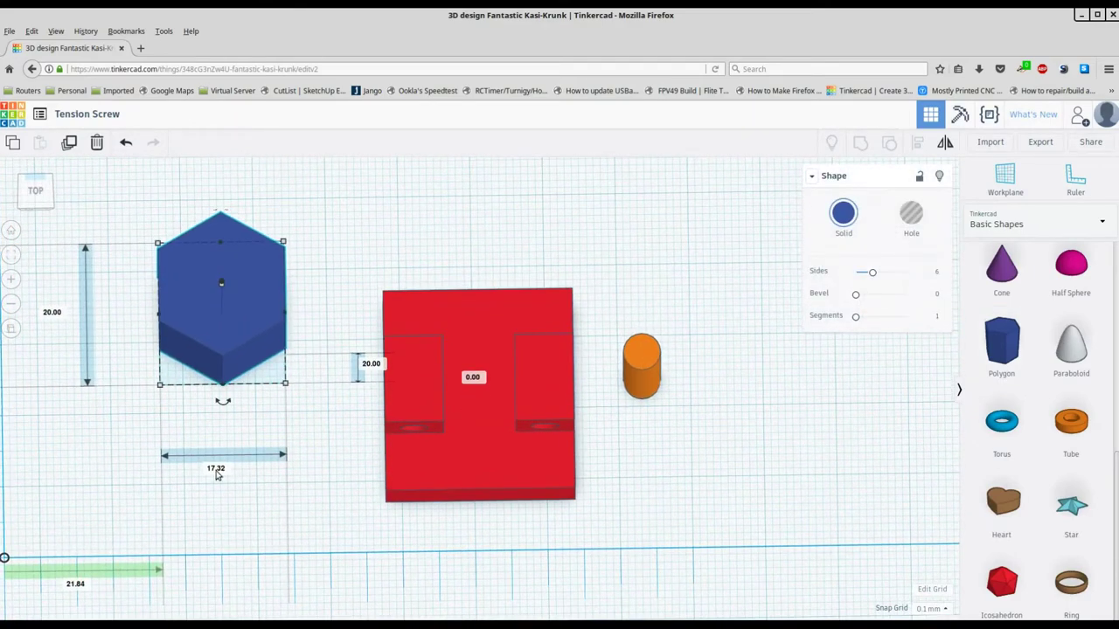
pyautogui.press('r')
pyautogui.press('Return')
pyautogui.press('Return')
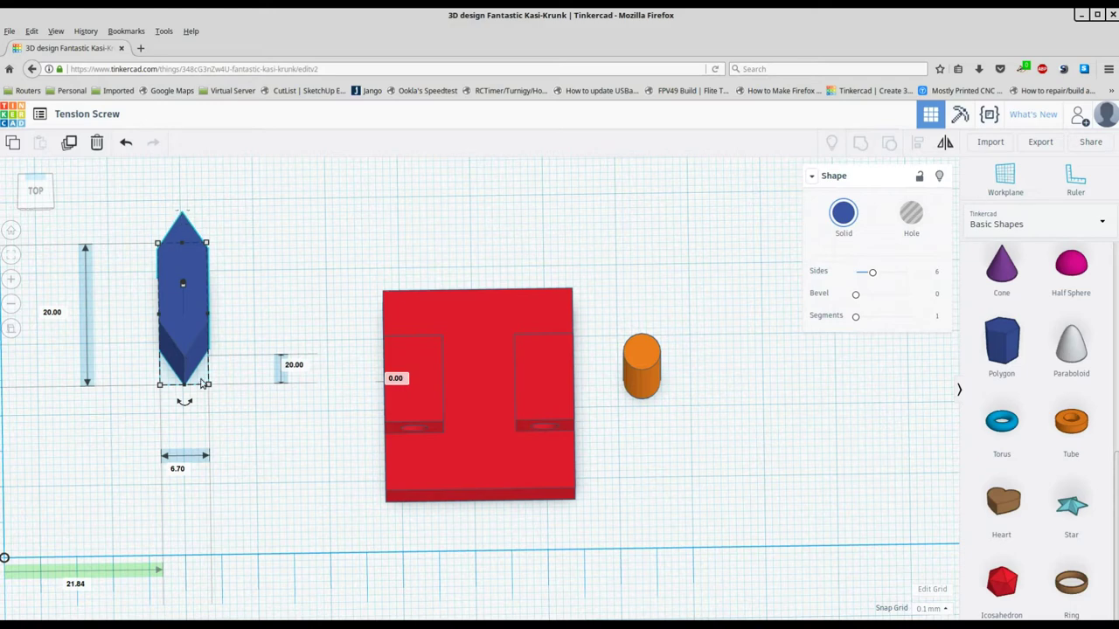
# Set the hexagon's length to 7.6 mm and reduce its height to make it a short nut shape
pyautogui.click(53, 312)
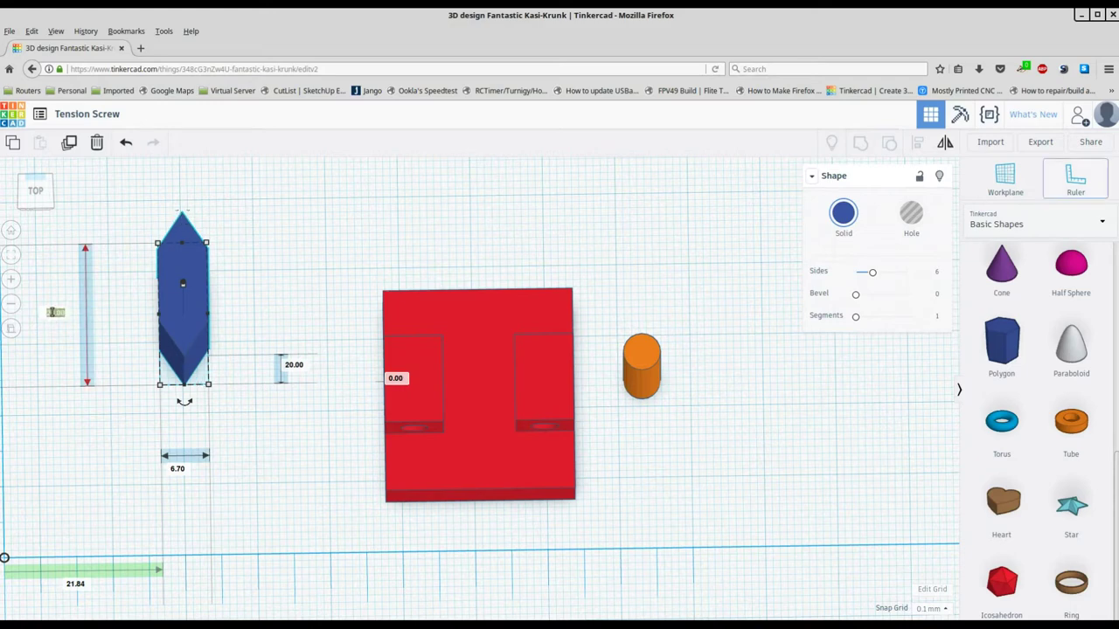
pyautogui.press('BackSpace')
pyautogui.press('Return')
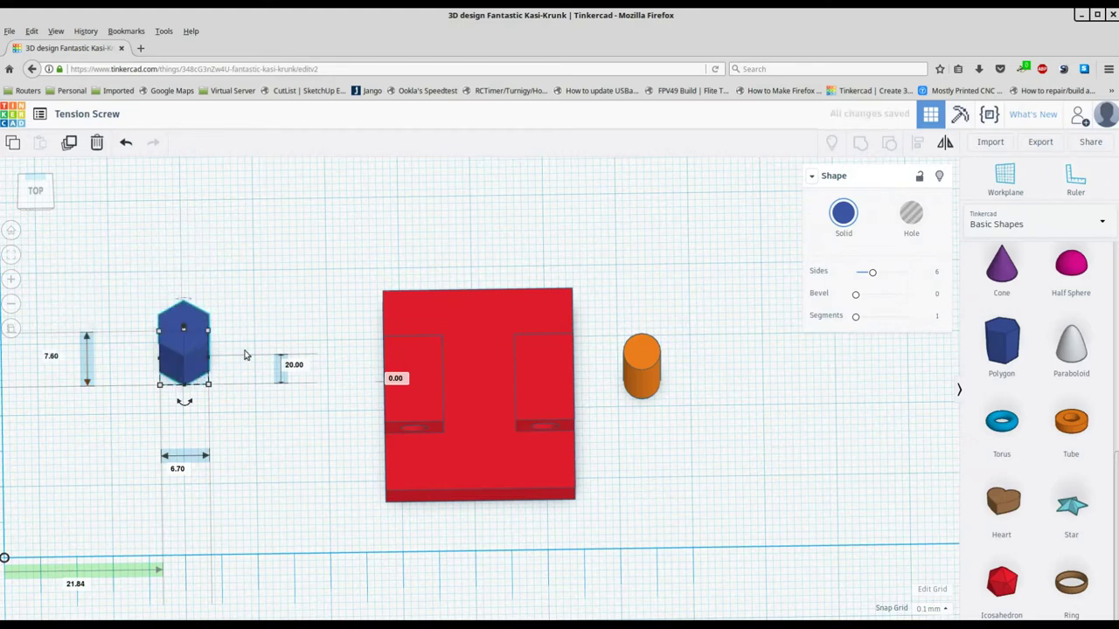
pyautogui.click(295, 365)
pyautogui.press('BackSpace')
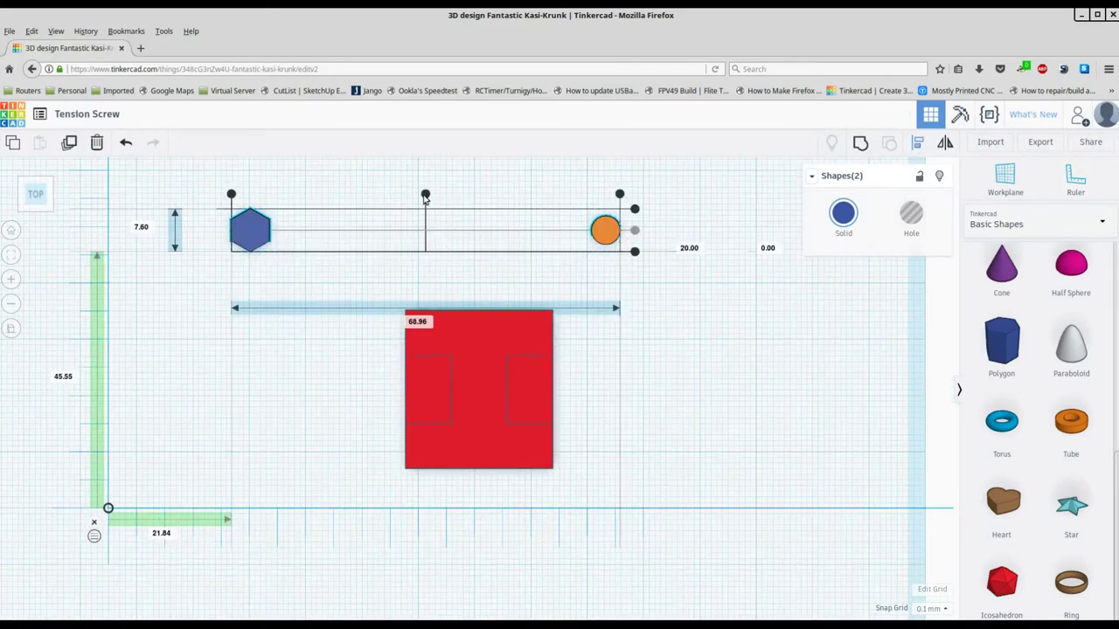
# Centre the hexagon and the cylinder on each other and lower the cylinder through the hexagon to an elevation of -14.2 mm
pyautogui.click(425, 195)
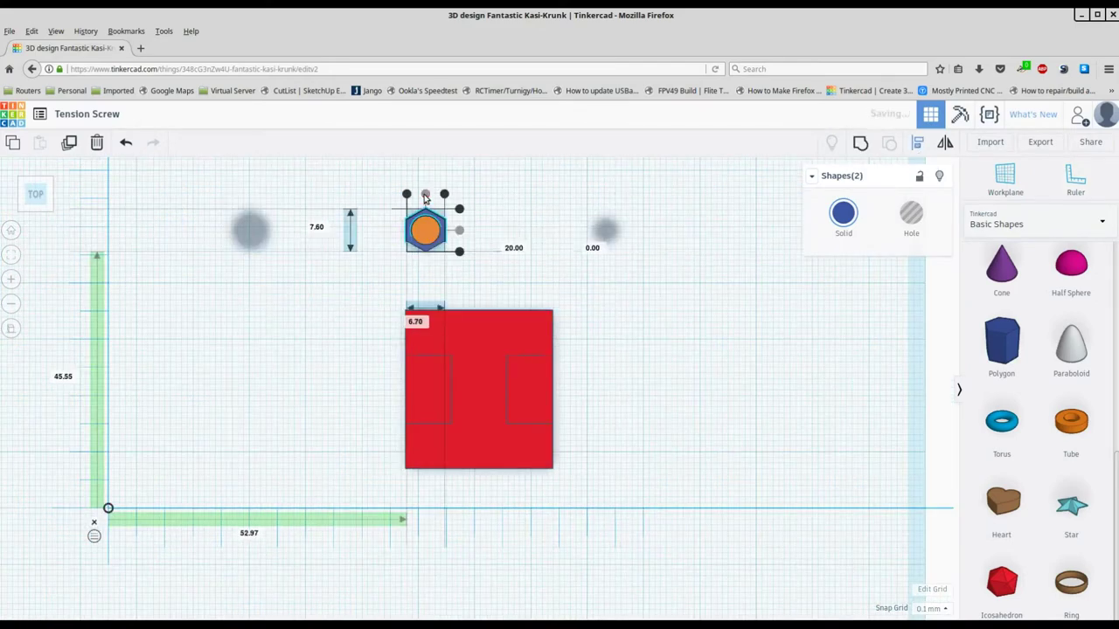
pyautogui.moveTo(536, 249); pyautogui.dragTo(565, 193, button='right')
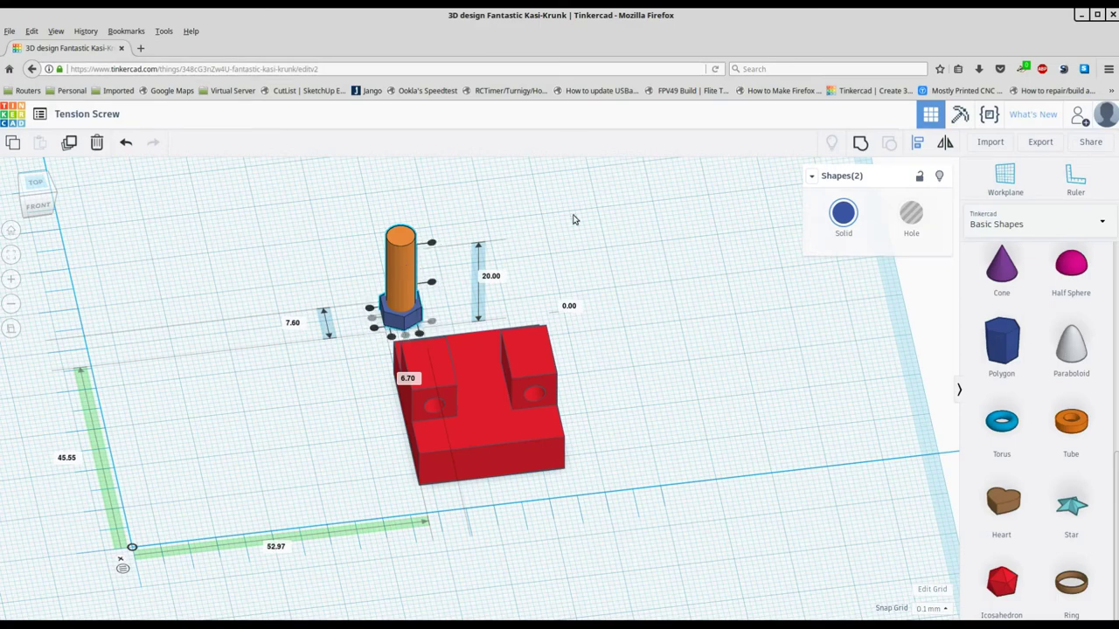
pyautogui.press('Escape')
pyautogui.click(403, 279)
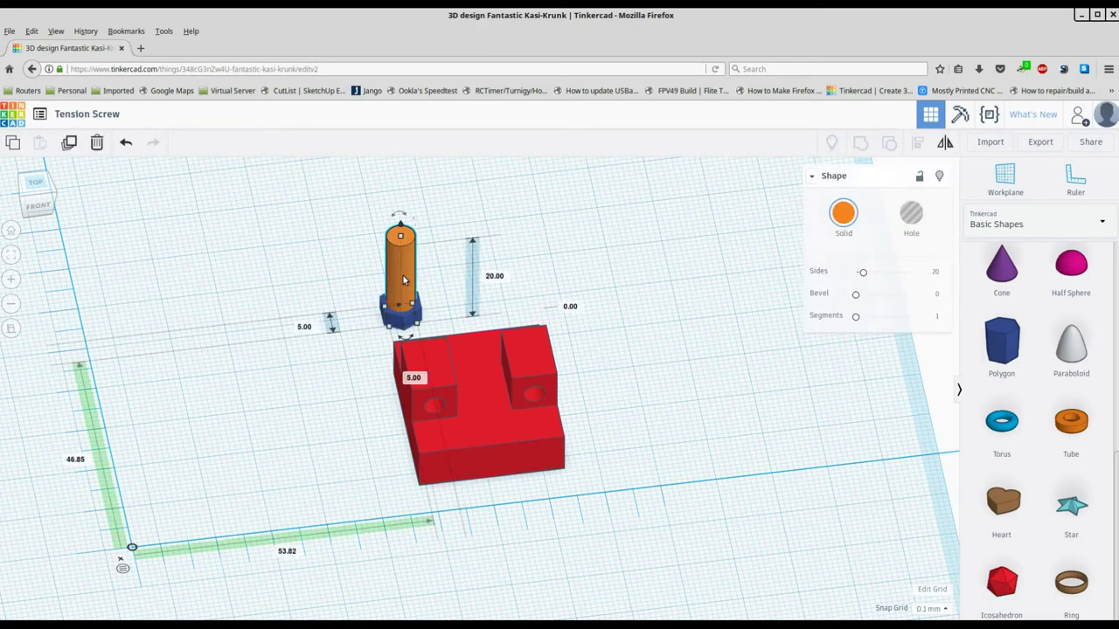
pyautogui.hotkey('ctrl', 'Down')
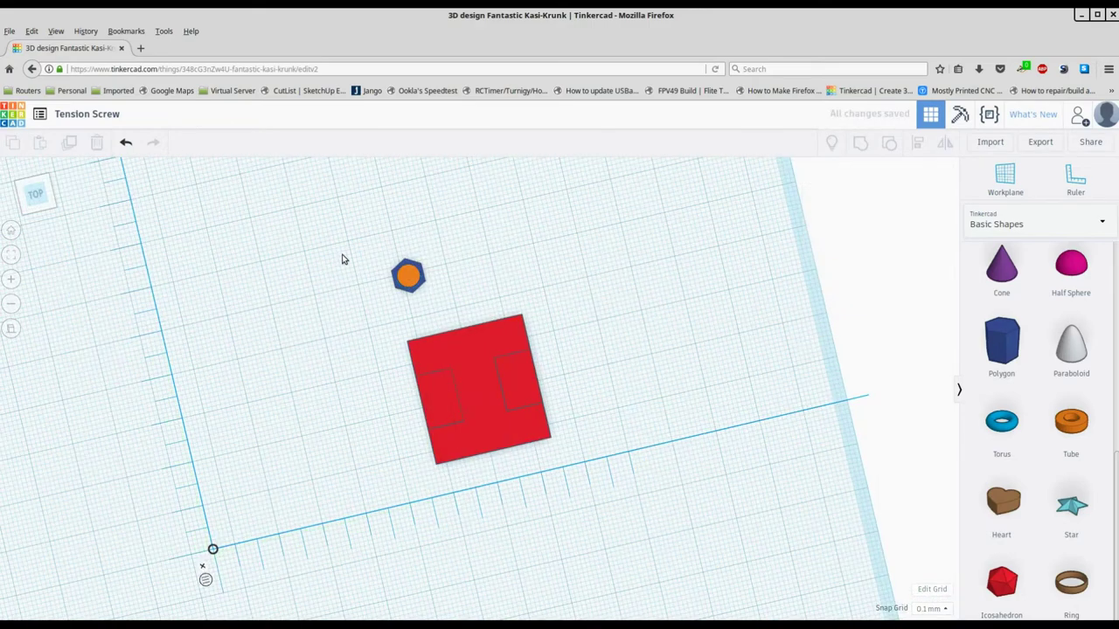
# Align the hexagon, cylinder and red block on their horizontal centres and flush at their tops
pyautogui.moveTo(340, 205); pyautogui.dragTo(616, 507)
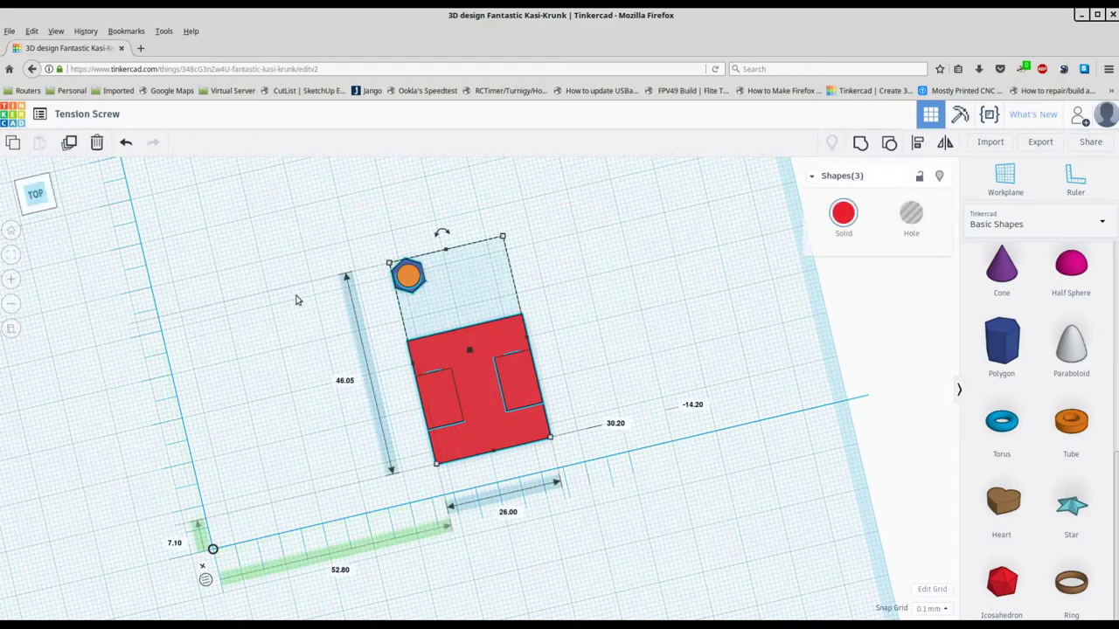
pyautogui.click(917, 142)
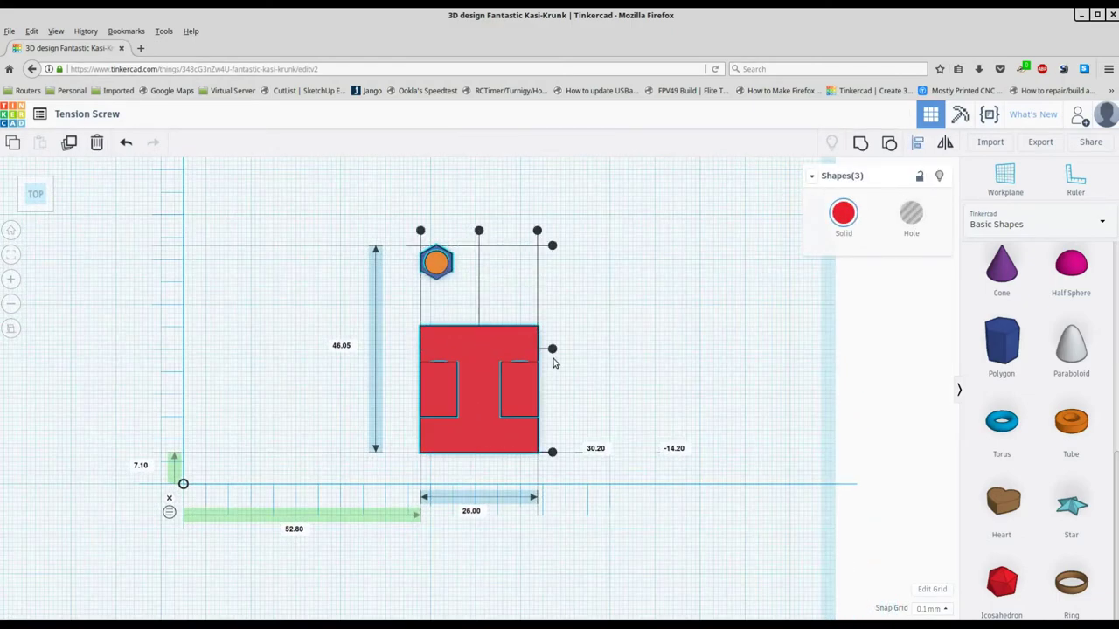
pyautogui.click(552, 349)
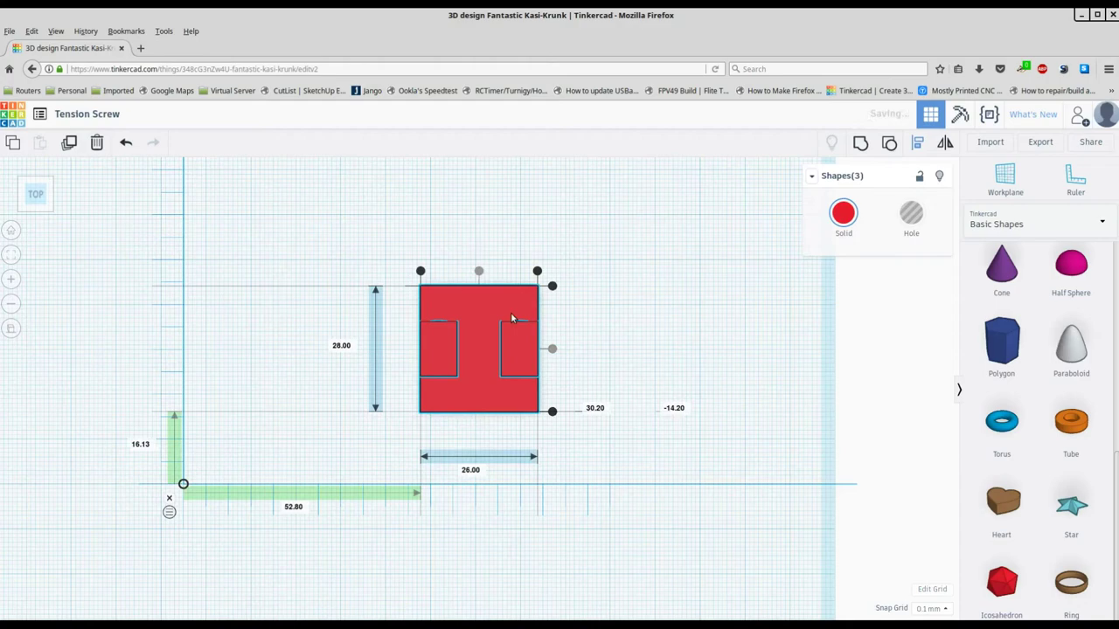
pyautogui.moveTo(620, 426); pyautogui.dragTo(613, 324, button='right')
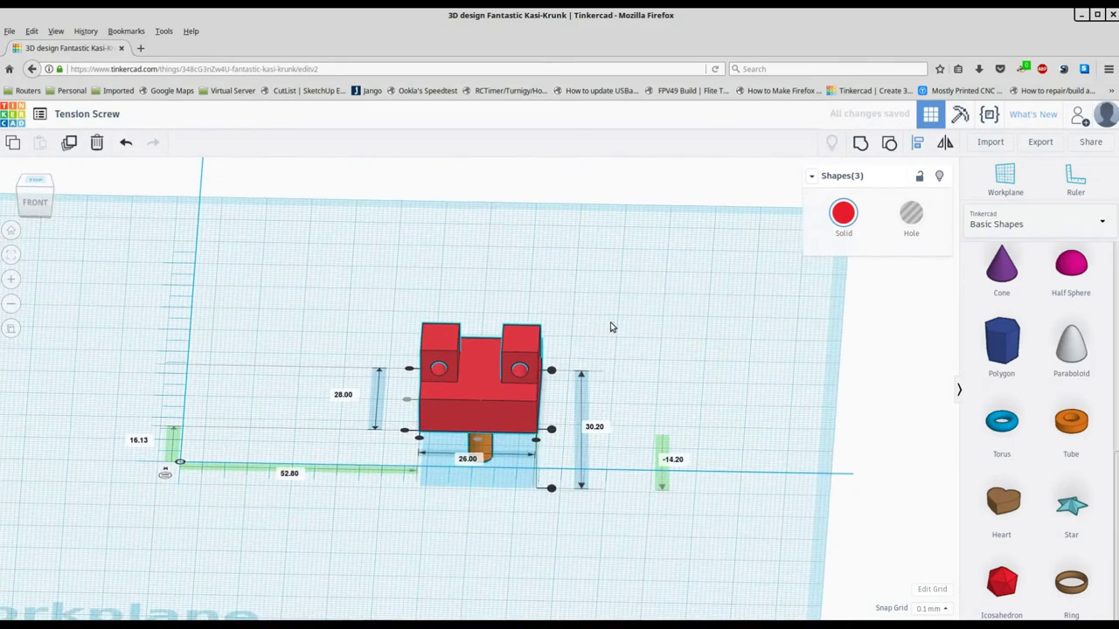
pyautogui.click(551, 371)
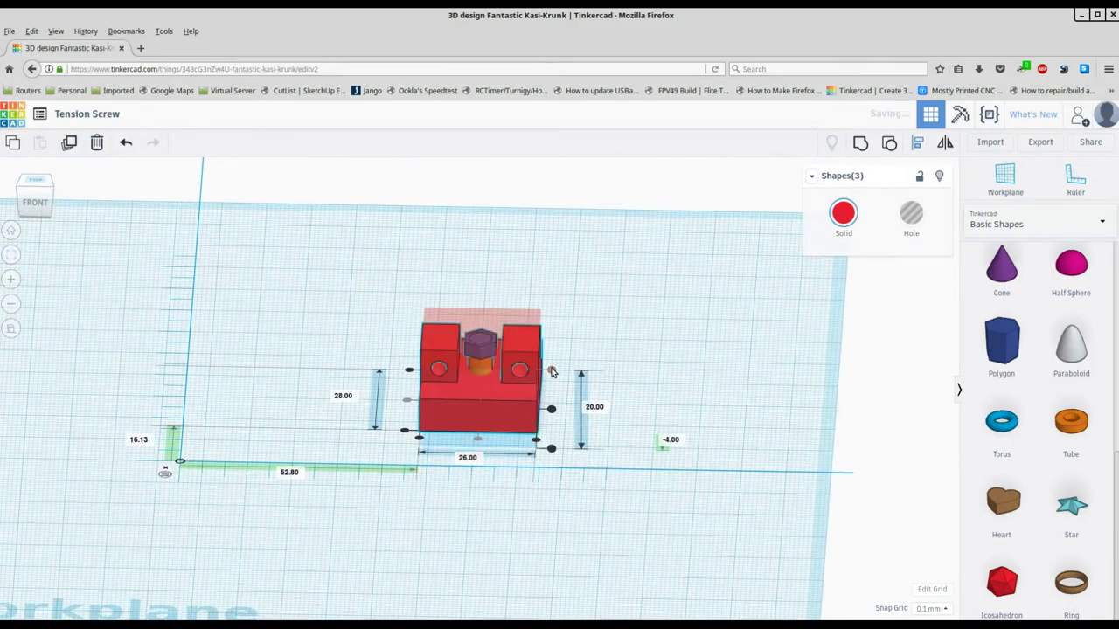
# Lower the hexagon along the cylinder into the red block to an elevation of 4.9 mm
pyautogui.click(621, 330)
pyautogui.moveTo(457, 387); pyautogui.dragTo(527, 327, button='right')
pyautogui.scroll(5, 499, 247)
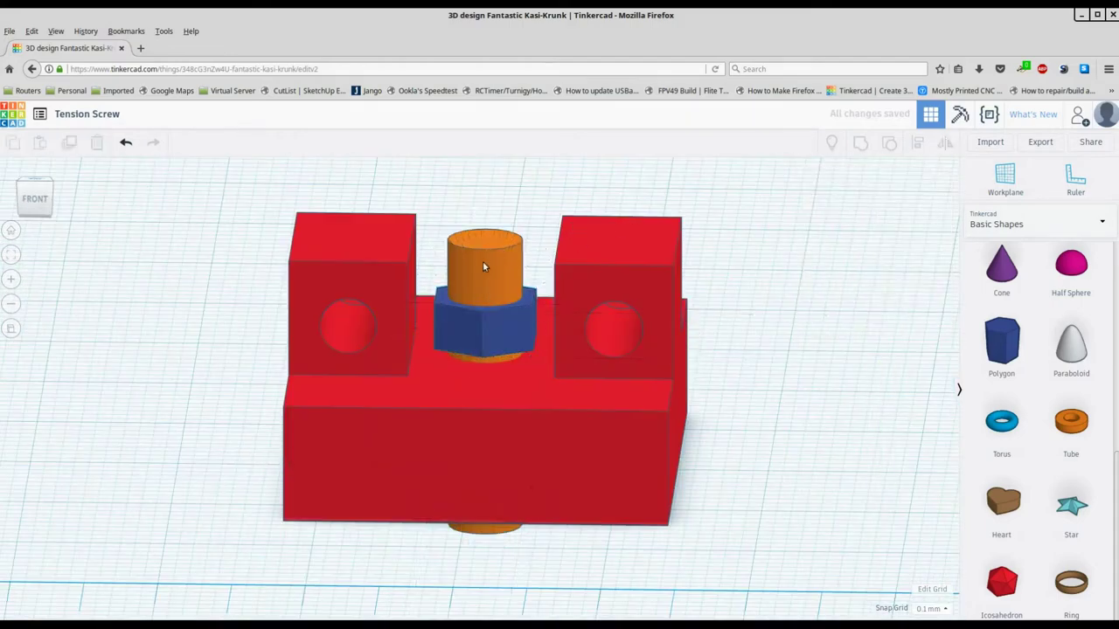
pyautogui.click(485, 262)
pyautogui.moveTo(529, 466); pyautogui.dragTo(524, 544, button='right')
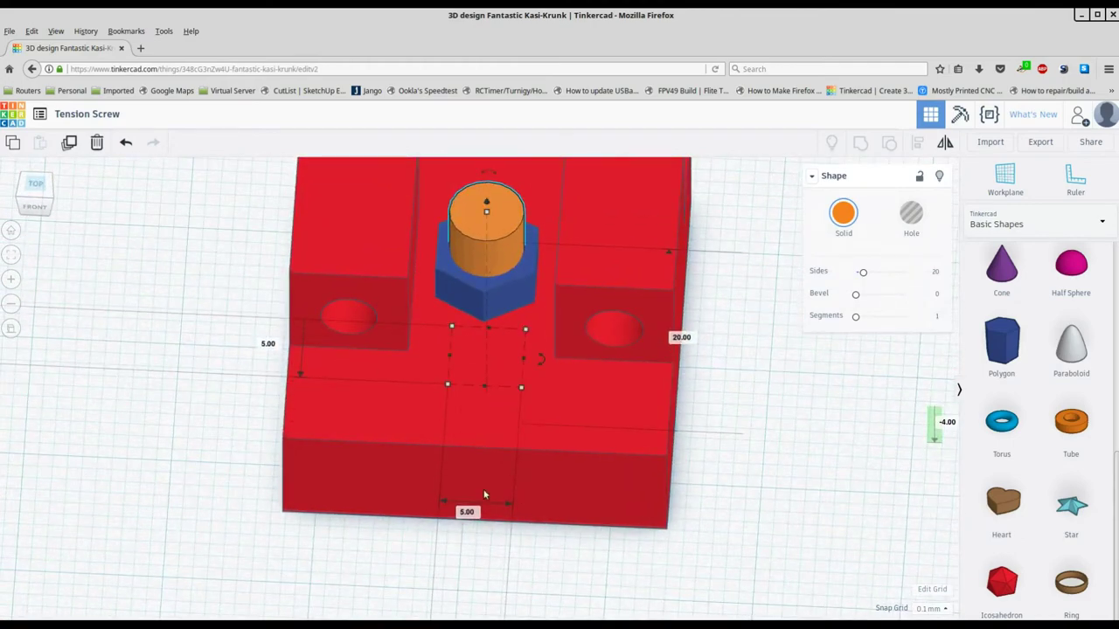
pyautogui.click(504, 300)
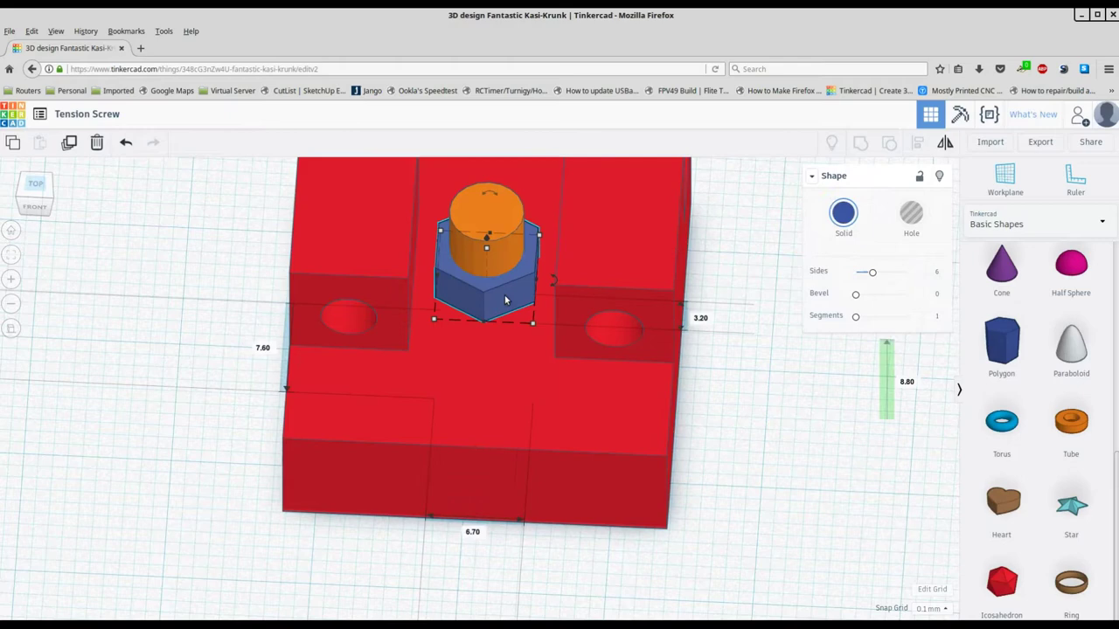
pyautogui.press('Down')
pyautogui.press('Down')
pyautogui.press('Down')
pyautogui.press('Down')
pyautogui.press('Down')
pyautogui.press('Down')
pyautogui.press('Down')
pyautogui.press('Down')
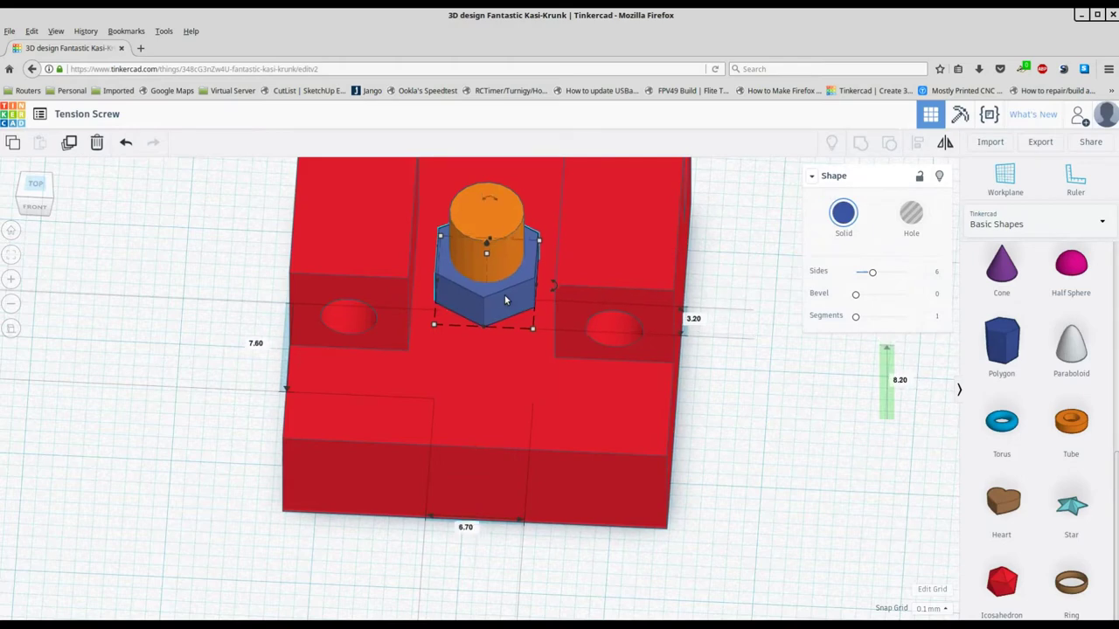
pyautogui.press('Down')
pyautogui.press('Down')
pyautogui.press('Down')
pyautogui.press('Down')
pyautogui.press('Down')
pyautogui.press('Down')
pyautogui.press('Down')
pyautogui.press('Down')
pyautogui.press('Down')
pyautogui.press('Down')
pyautogui.press('Down')
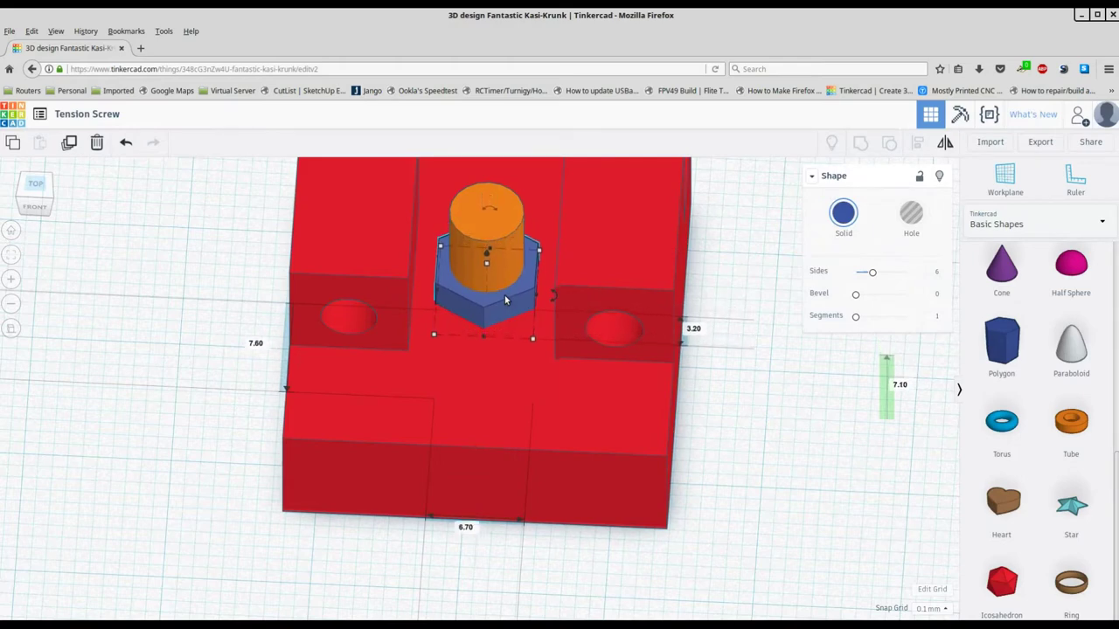
pyautogui.press('Down')
pyautogui.press('Down')
pyautogui.press('Down')
pyautogui.press('Down')
pyautogui.press('Down')
pyautogui.press('Down')
pyautogui.press('Down')
pyautogui.press('Down')
pyautogui.press('Down')
pyautogui.press('Down')
pyautogui.press('Down')
pyautogui.press('Down')
pyautogui.press('Down')
pyautogui.press('Down')
pyautogui.press('Down')
pyautogui.press('Down')
pyautogui.press('Down')
pyautogui.press('Down')
pyautogui.press('Down')
pyautogui.press('Down')
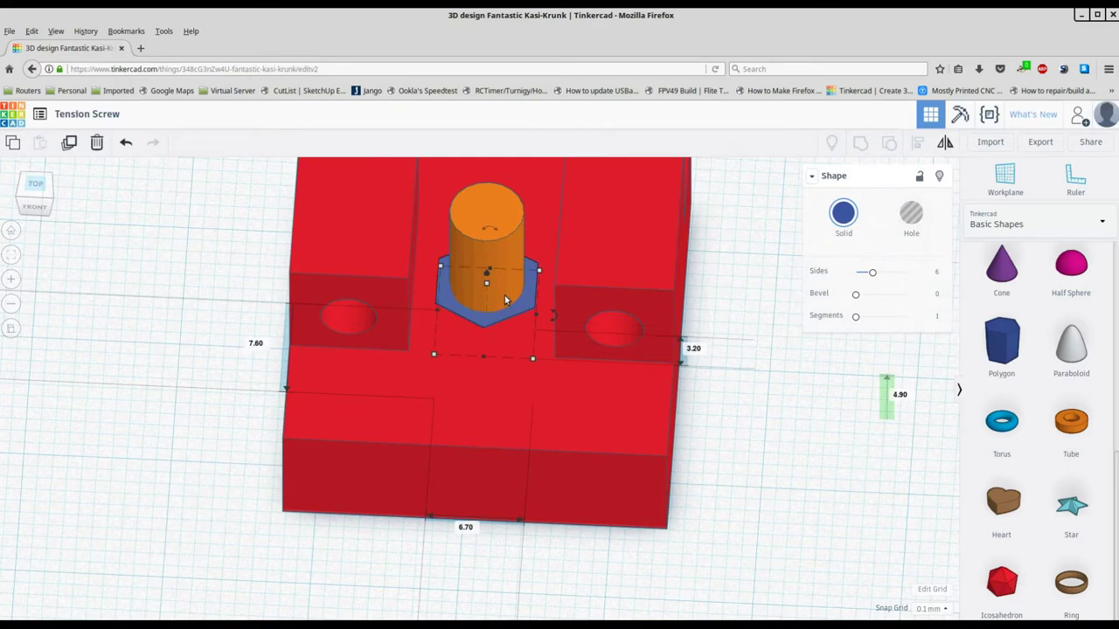
pyautogui.press('Down')
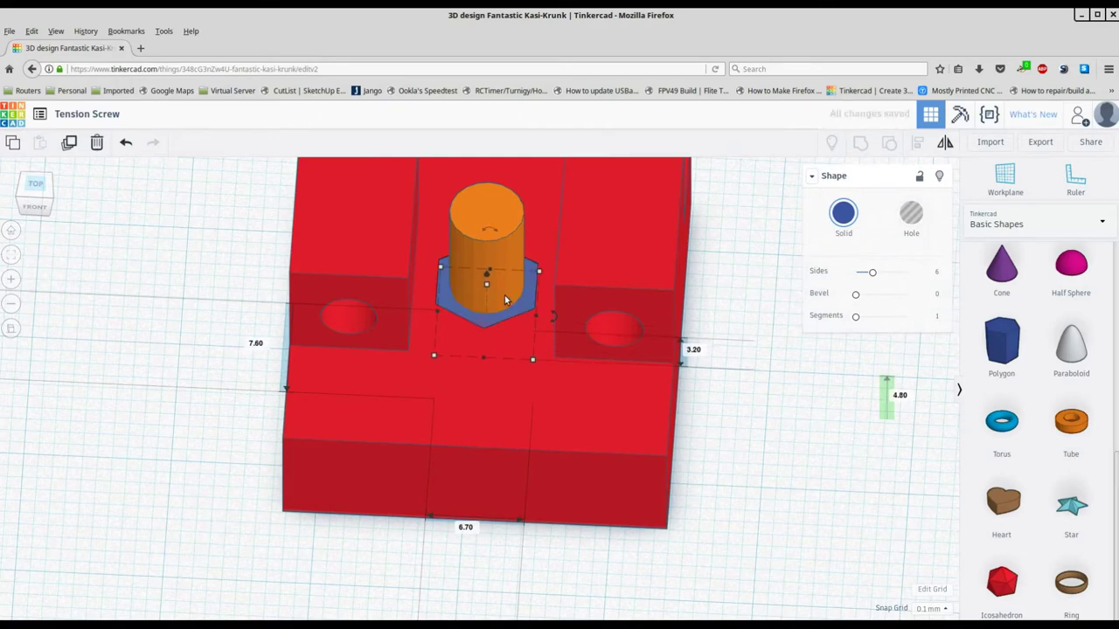
pyautogui.press('Up')
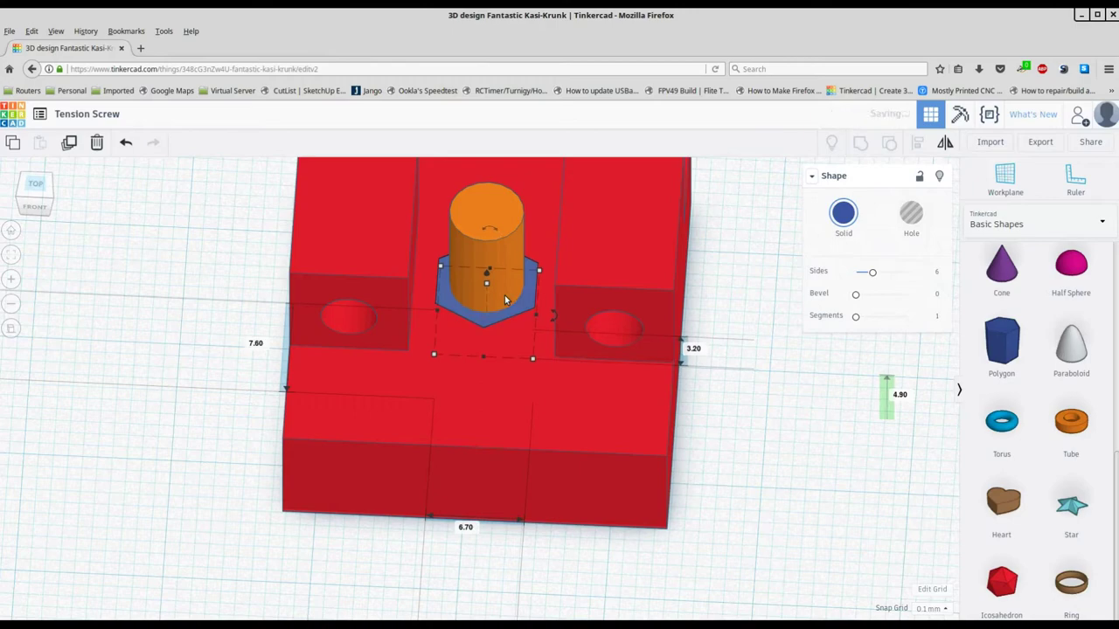
# Nudge the hexagon down by about another 0.2 mm and check its edges against the block's surface
pyautogui.scroll(3, 505, 301)
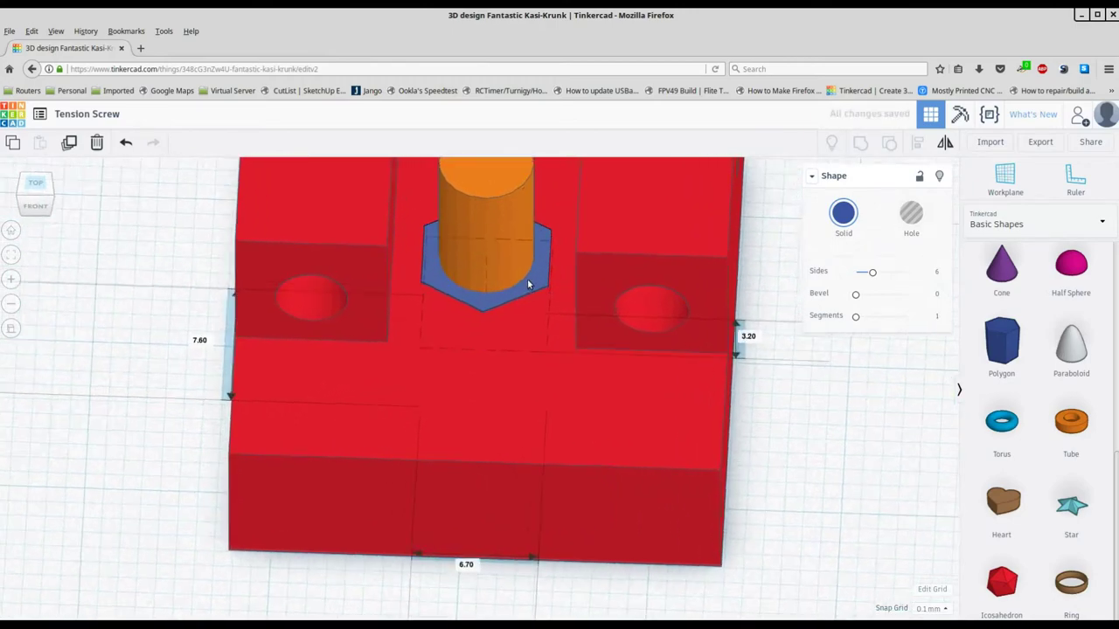
pyautogui.moveTo(530, 278); pyautogui.dragTo(525, 314, button='right')
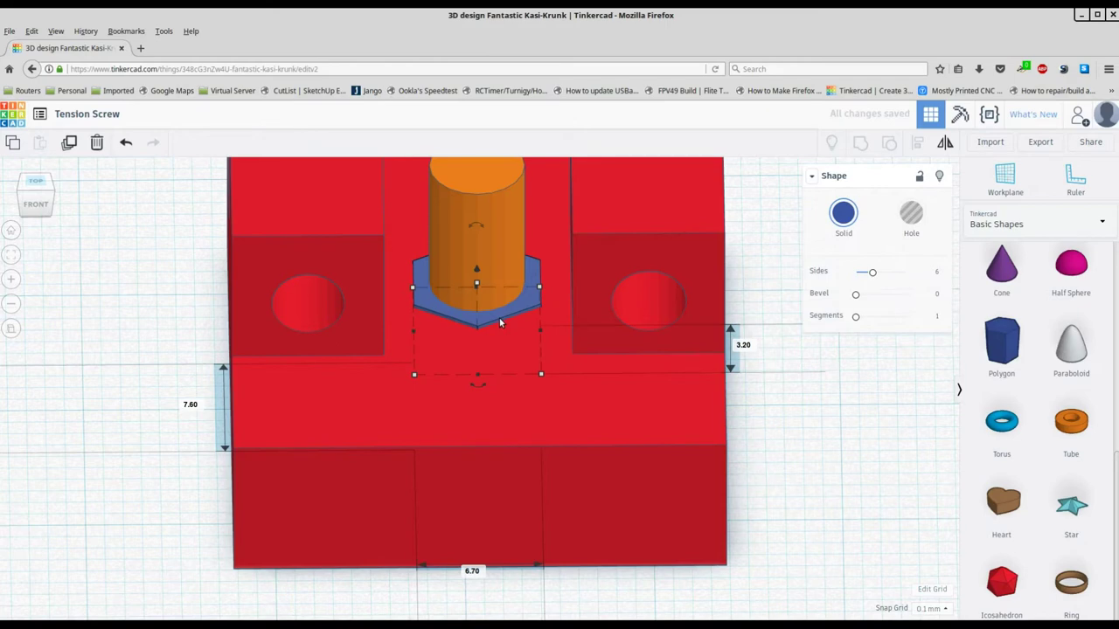
pyautogui.press('Down')
pyautogui.press('Down')
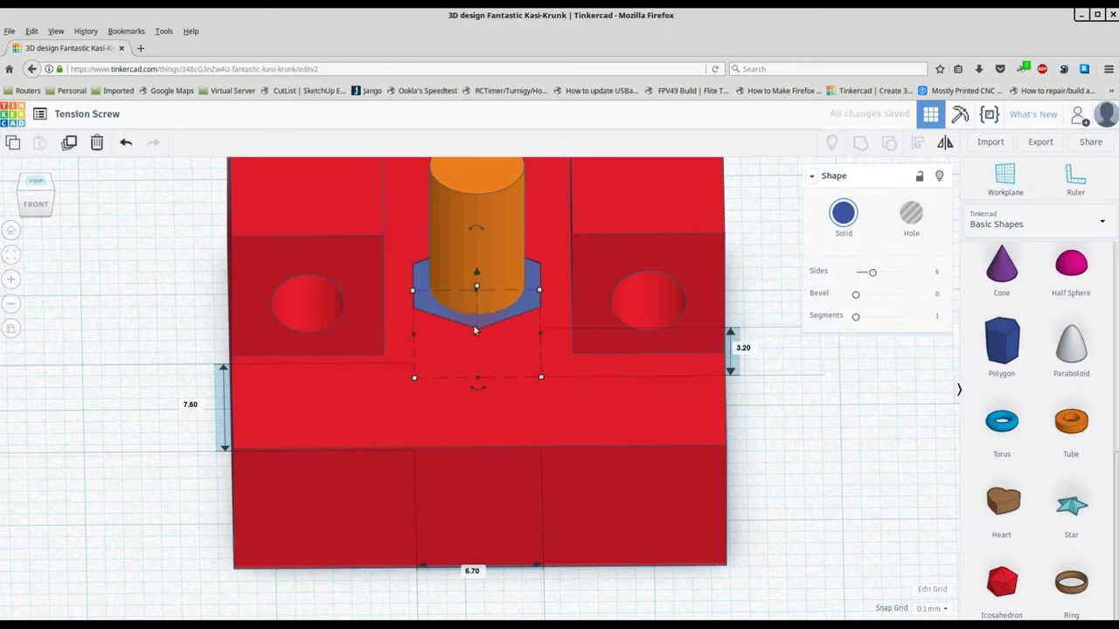
pyautogui.scroll(5, 474, 330)
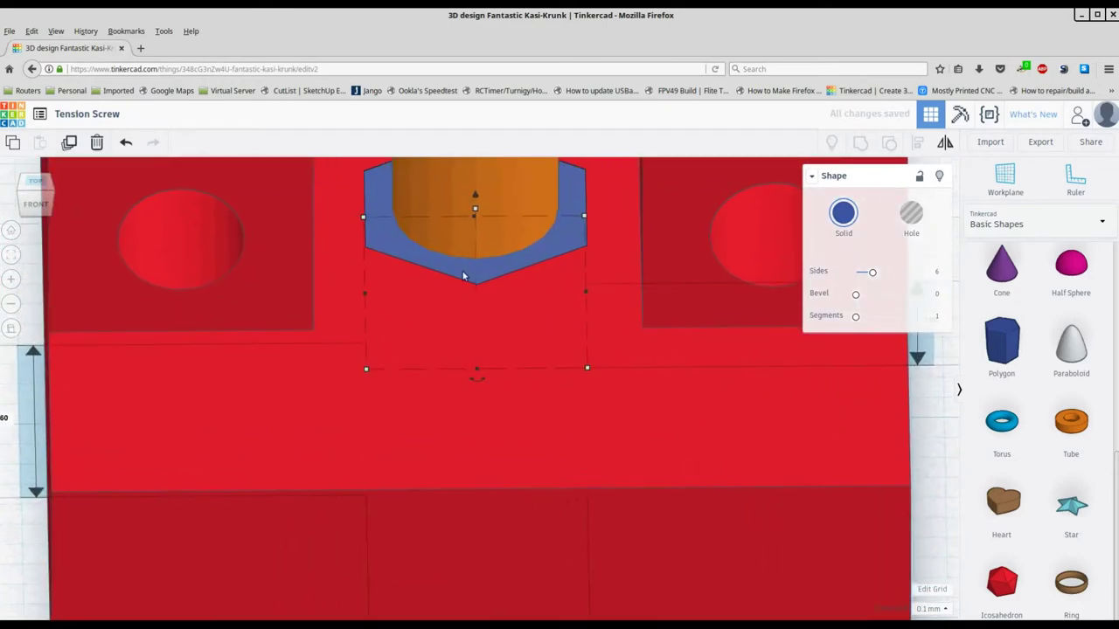
pyautogui.moveTo(481, 293); pyautogui.dragTo(480, 255, button='right')
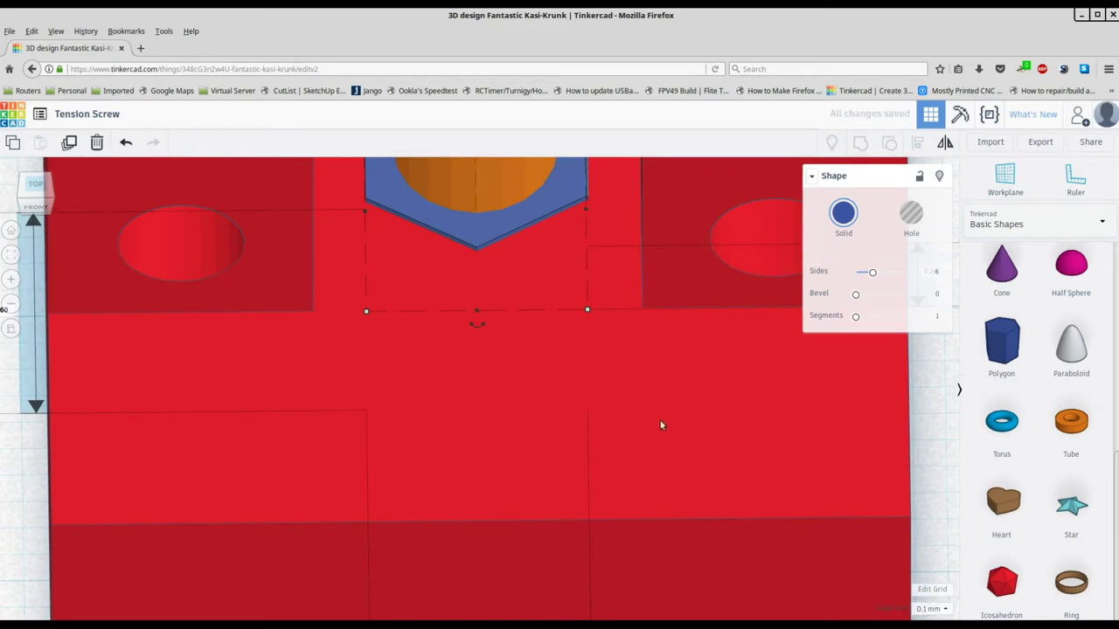
# Turn the orange cylinder and the blue hexagon into holes
pyautogui.scroll(-6, 584, 389)
pyautogui.click(456, 316)
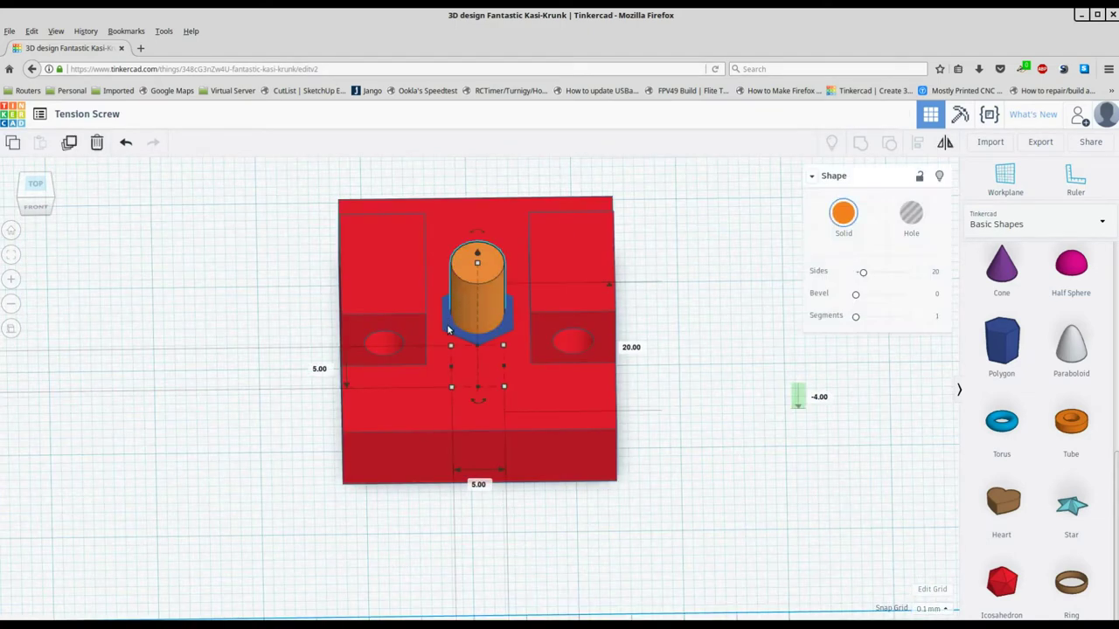
pyautogui.keyDown('shift'); pyautogui.click(448, 329); pyautogui.keyUp('shift')
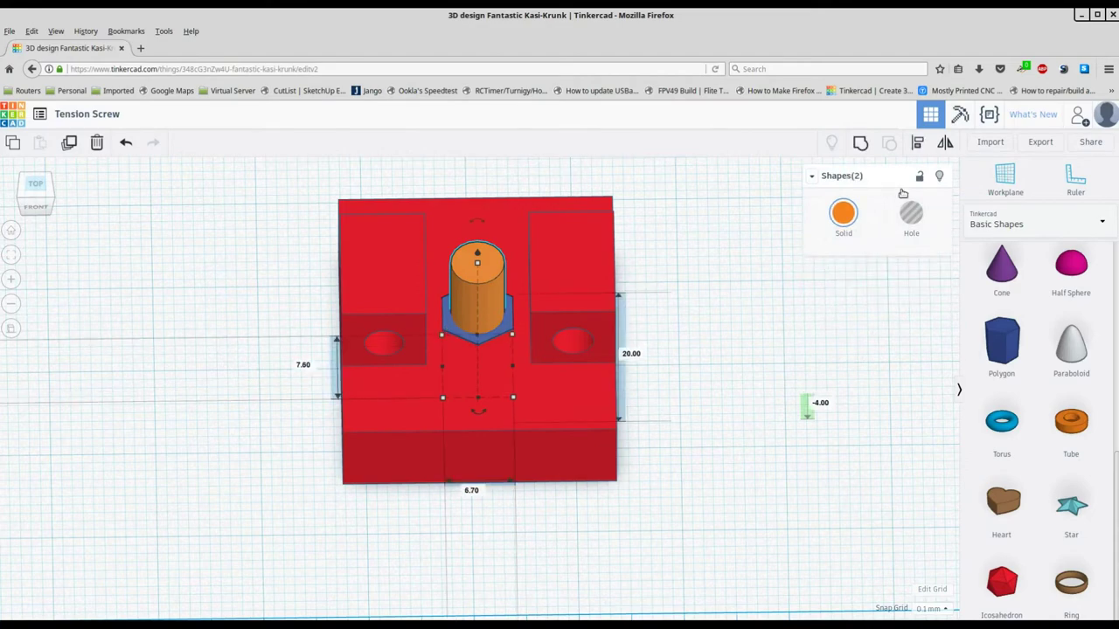
pyautogui.click(913, 217)
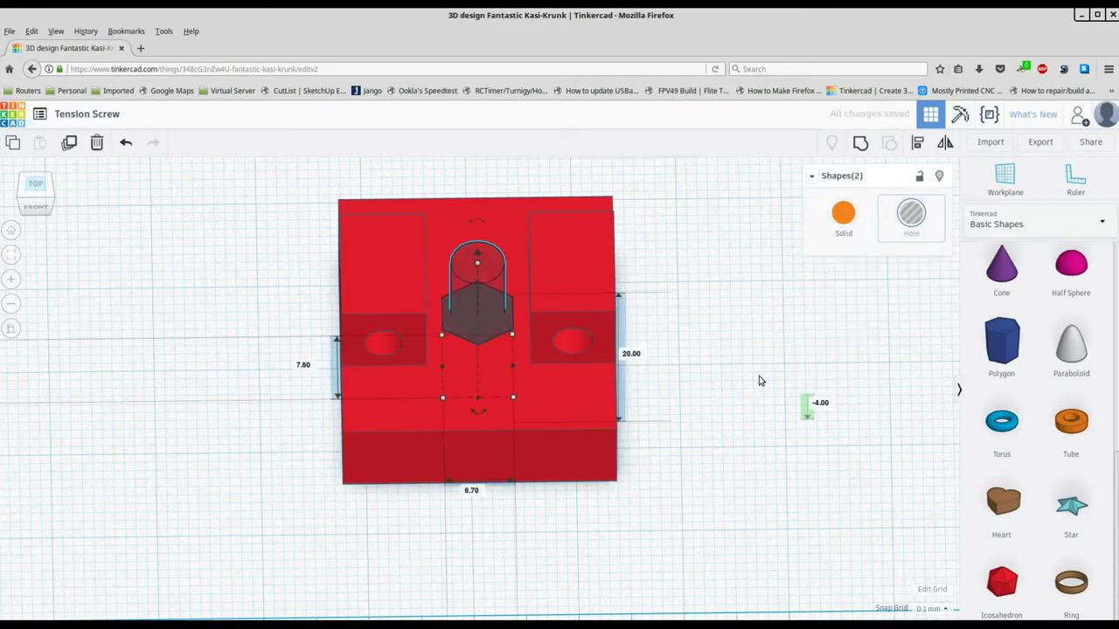
# Group the red block with both hole shapes to cut the hexagonal recess and the round through-hole, and inspect the cut
pyautogui.scroll(-2, 482, 385)
pyautogui.click(332, 232)
pyautogui.moveTo(309, 192); pyautogui.dragTo(746, 501)
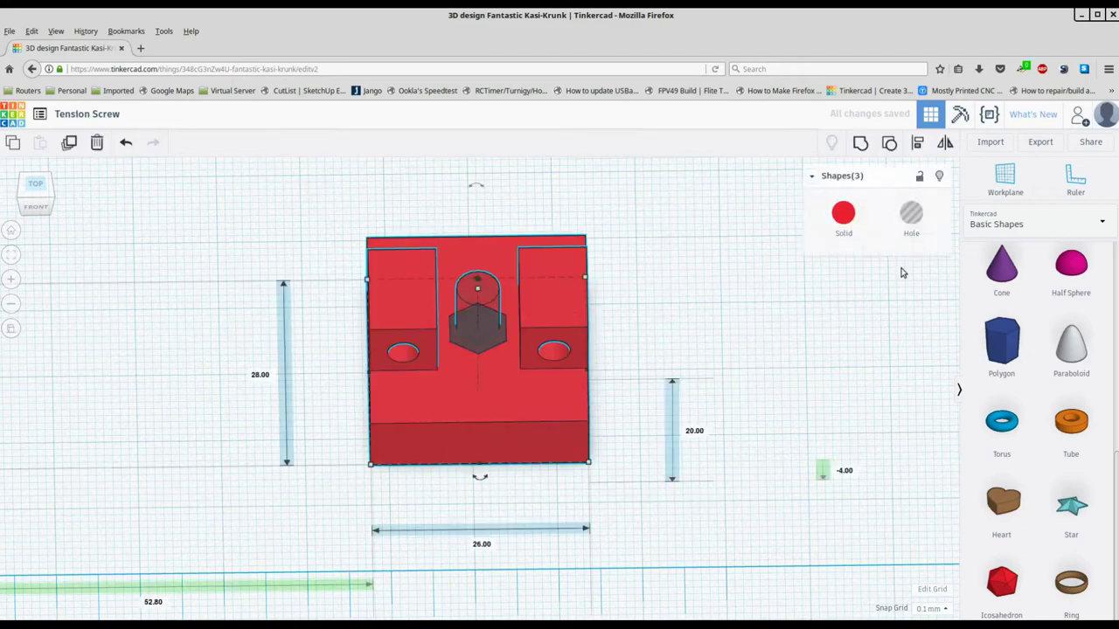
pyautogui.click(860, 142)
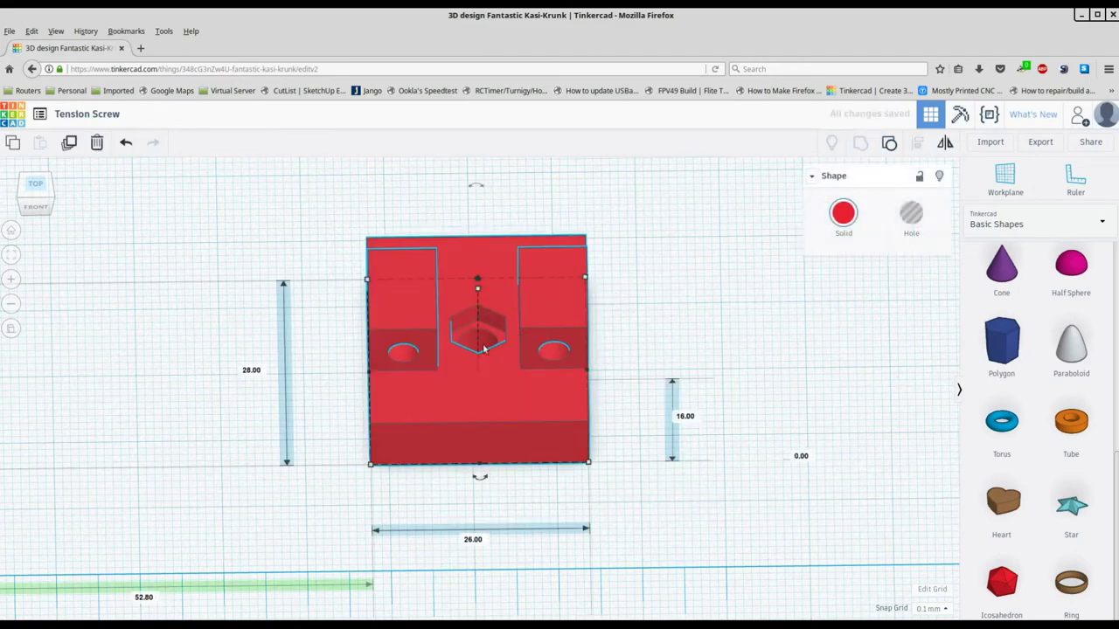
pyautogui.scroll(5, 484, 288)
pyautogui.moveTo(483, 289); pyautogui.dragTo(499, 474, button='right')
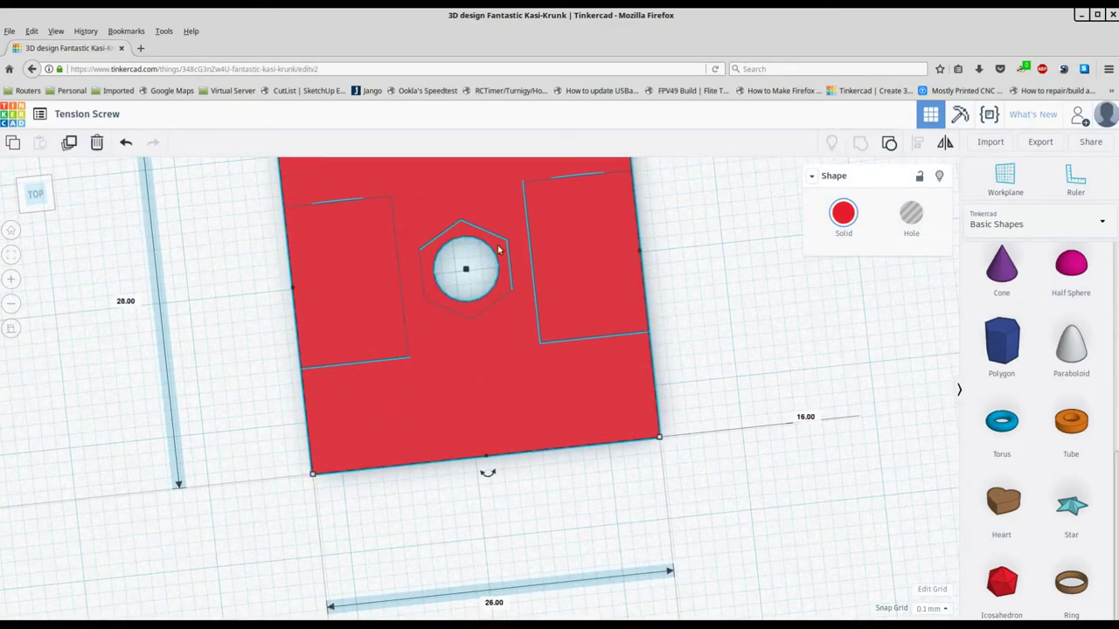
pyautogui.click(36, 195)
pyautogui.moveTo(499, 253)
pyautogui.mouseDown(button='right')
pyautogui.moveTo(499, 225)
pyautogui.moveTo(496, 252)
pyautogui.mouseUp(button='right')
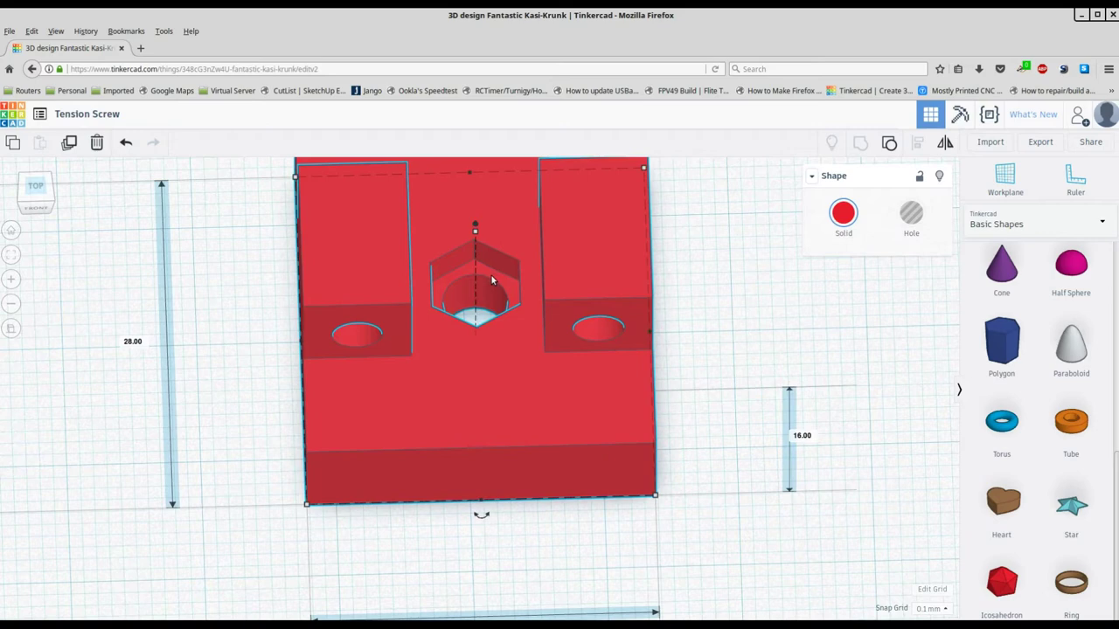
pyautogui.scroll(-2, 475, 278)
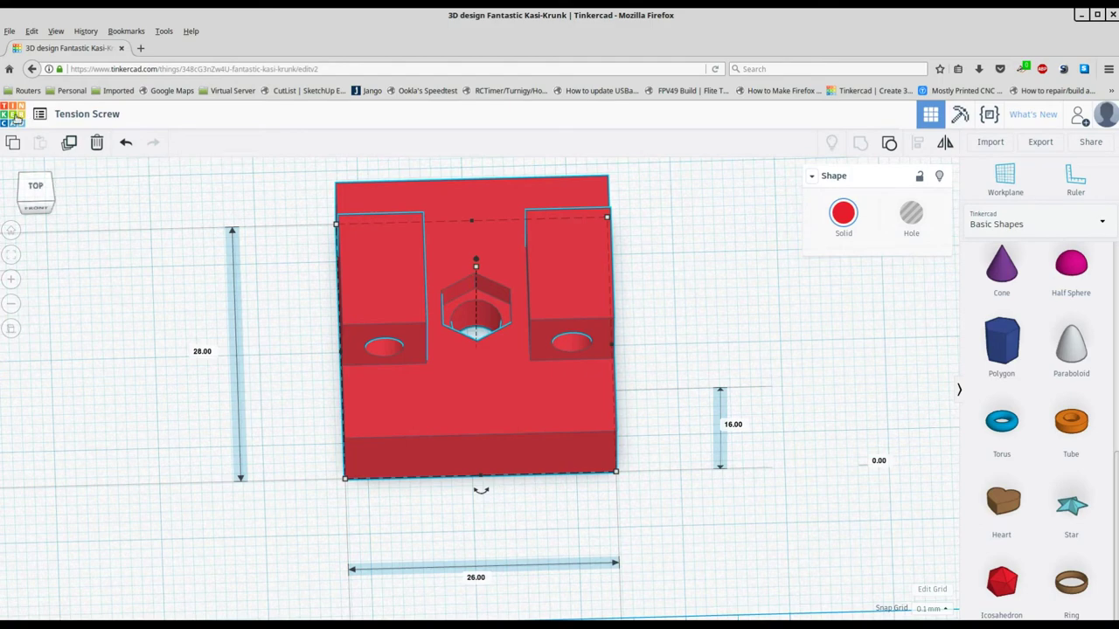
# Return to the design dashboard and download the Tension Screw design as an STL file
pyautogui.click(24, 118)
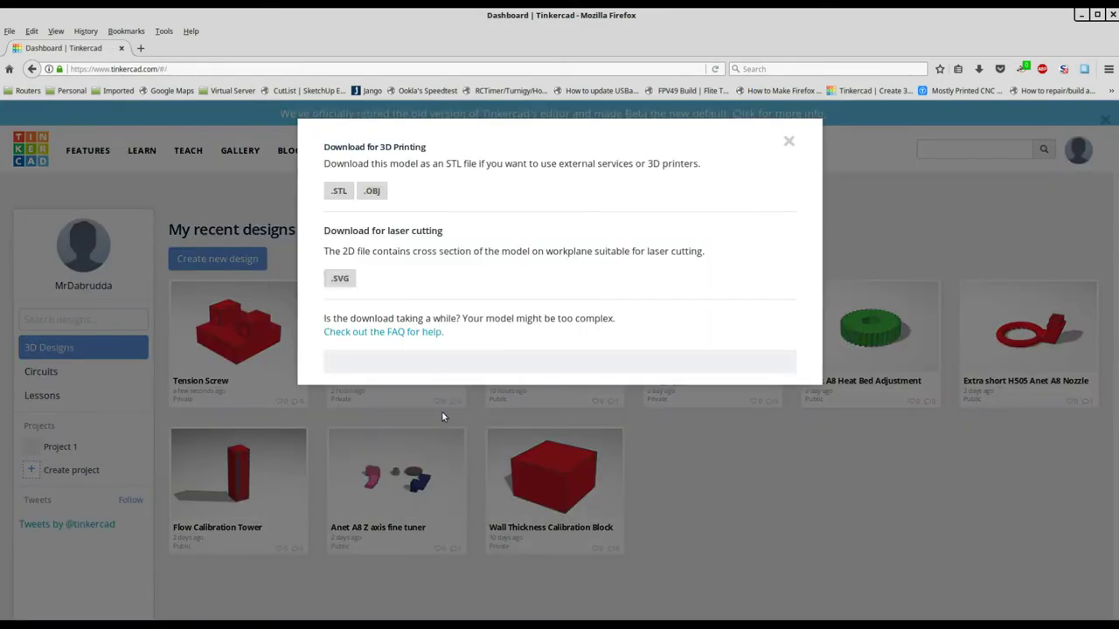
pyautogui.click(340, 191)
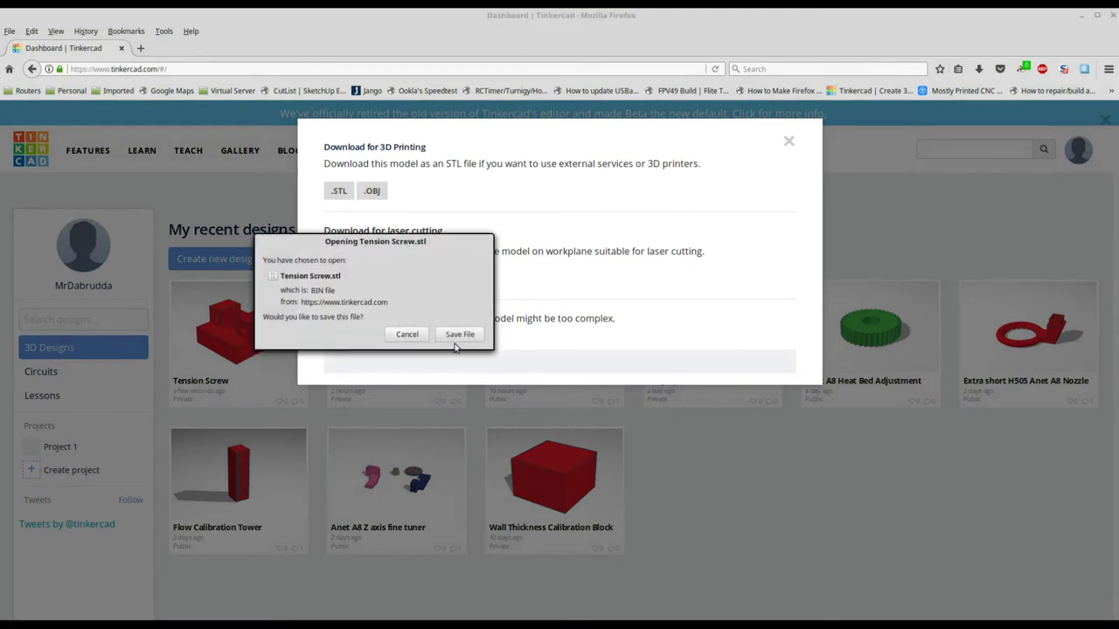
pyautogui.click(458, 334)
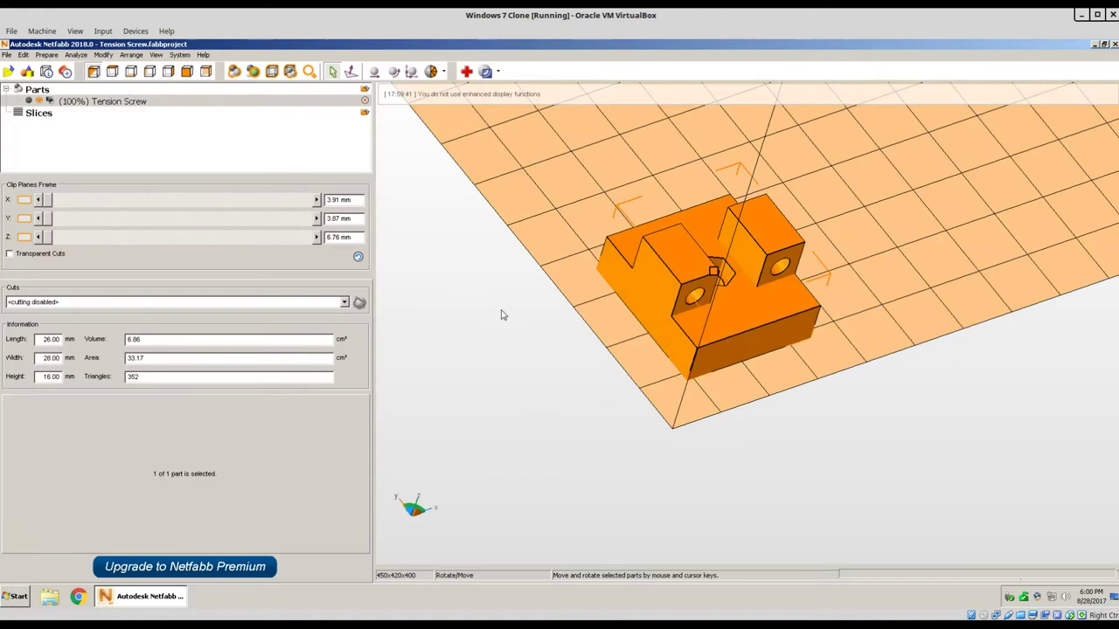
# Switch to Netfabb, run a standard analysis on the Tension Screw part and apply the Default Repair to it
pyautogui.click(485, 73)
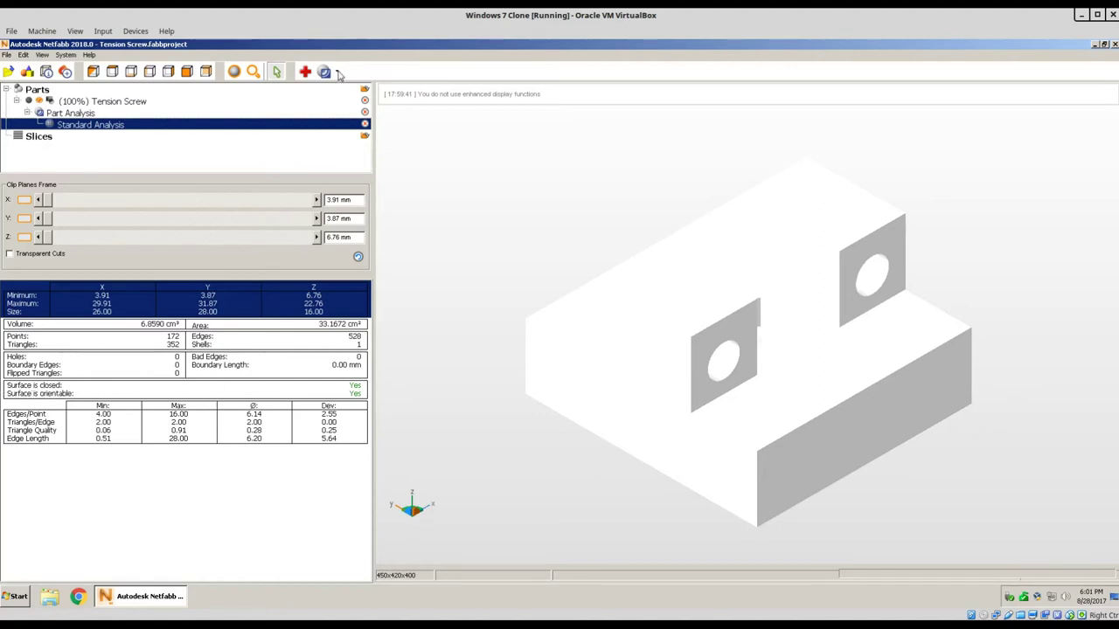
pyautogui.click(306, 72)
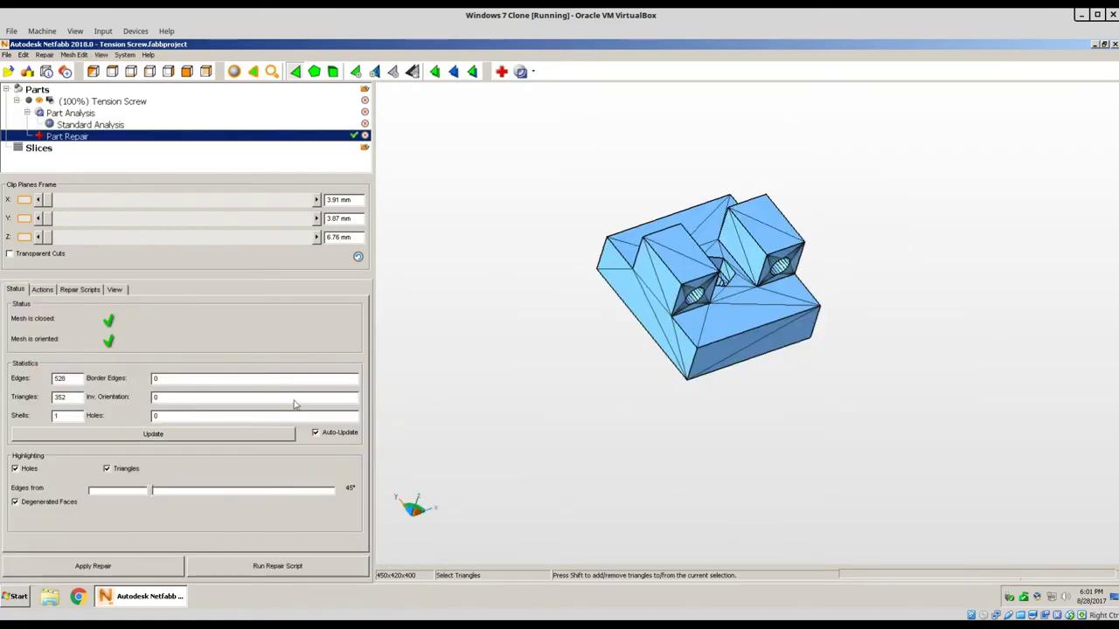
pyautogui.click(277, 566)
pyautogui.click(518, 356)
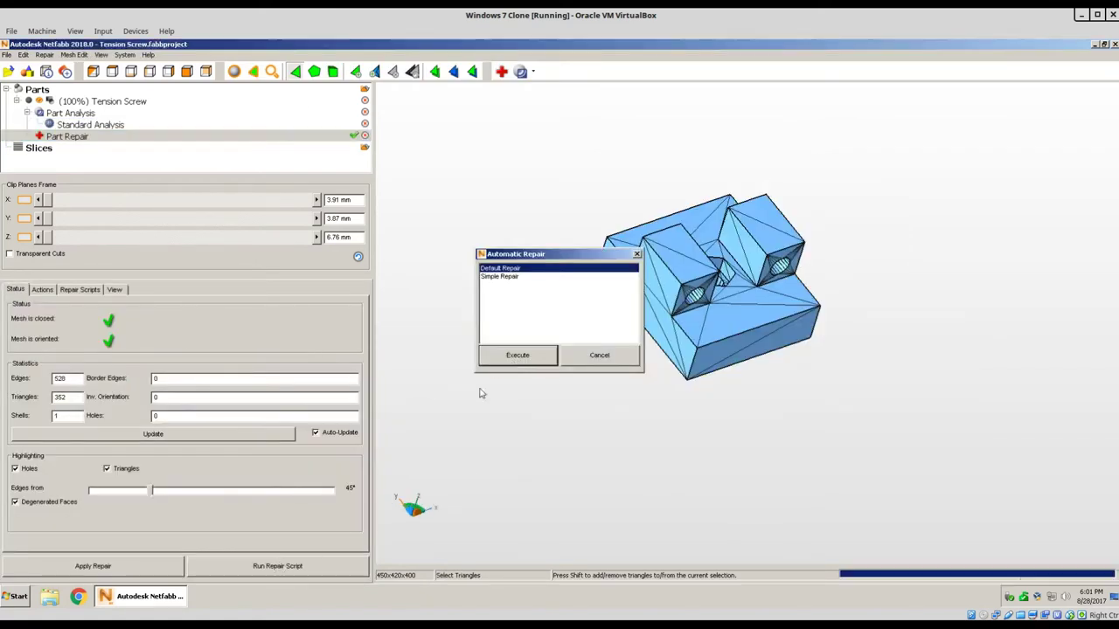
pyautogui.click(96, 567)
pyautogui.click(425, 331)
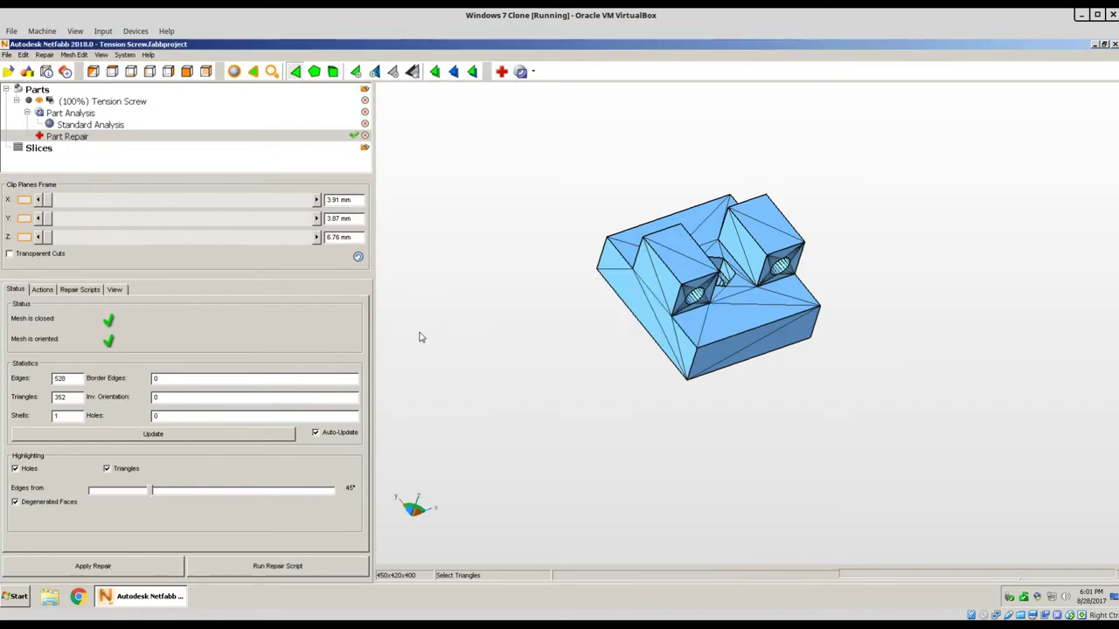
# Export the repaired Tension Screw part as STL
pyautogui.click(7, 55)
pyautogui.moveTo(42, 202)
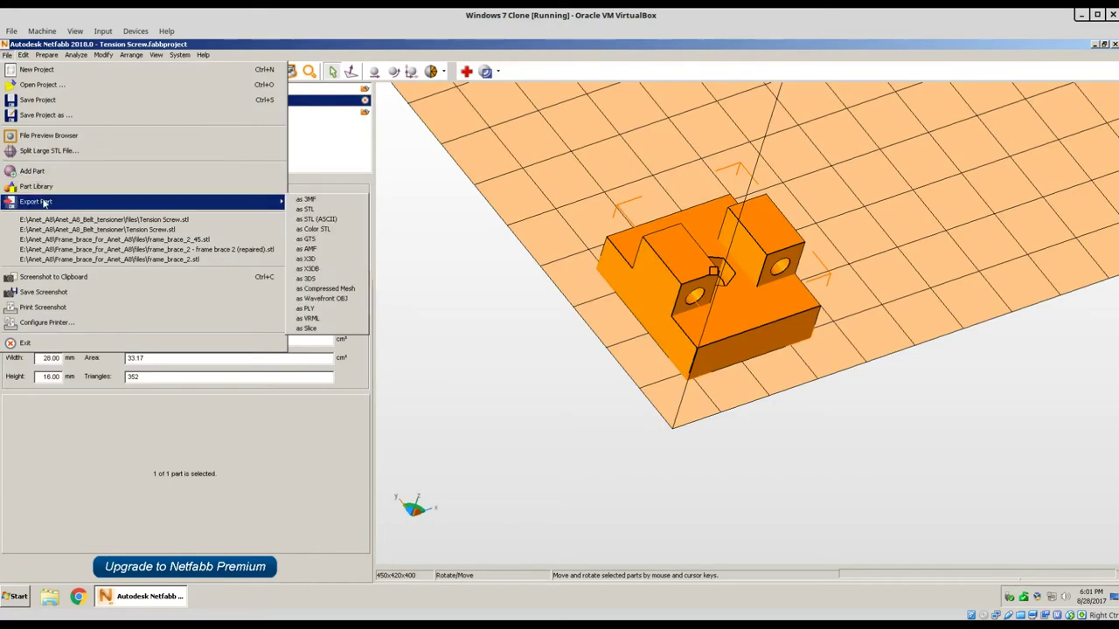
pyautogui.click(317, 211)
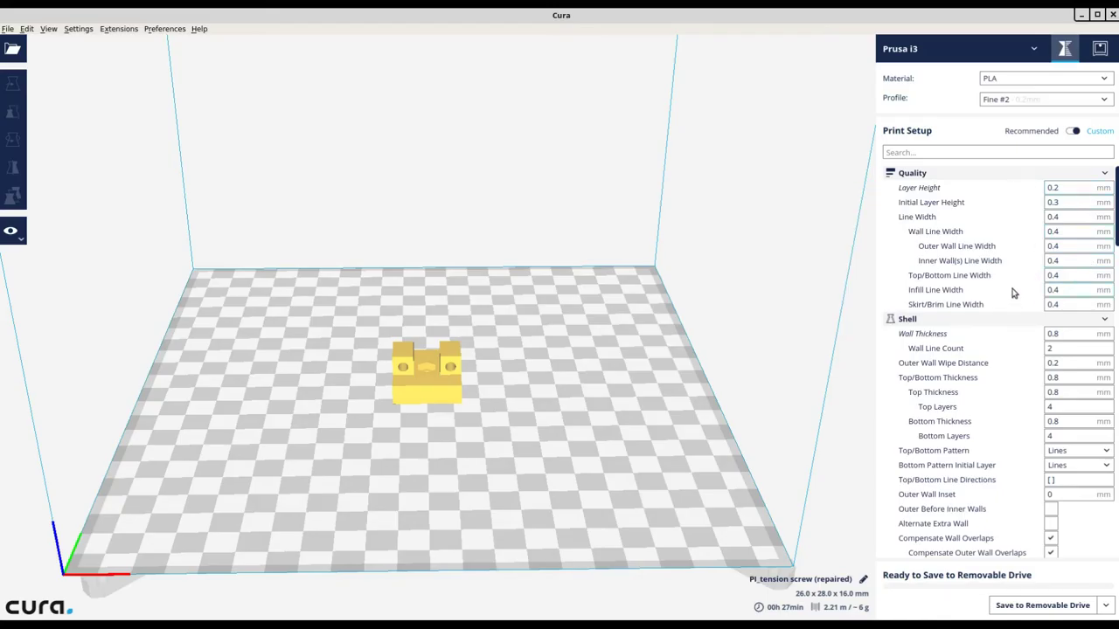
# Switch to Cura, set the Wall Thickness to 1.2 mm and look through the remaining shell and infill settings
pyautogui.moveTo(1000, 289)
pyautogui.scroll(-2, 996, 293)
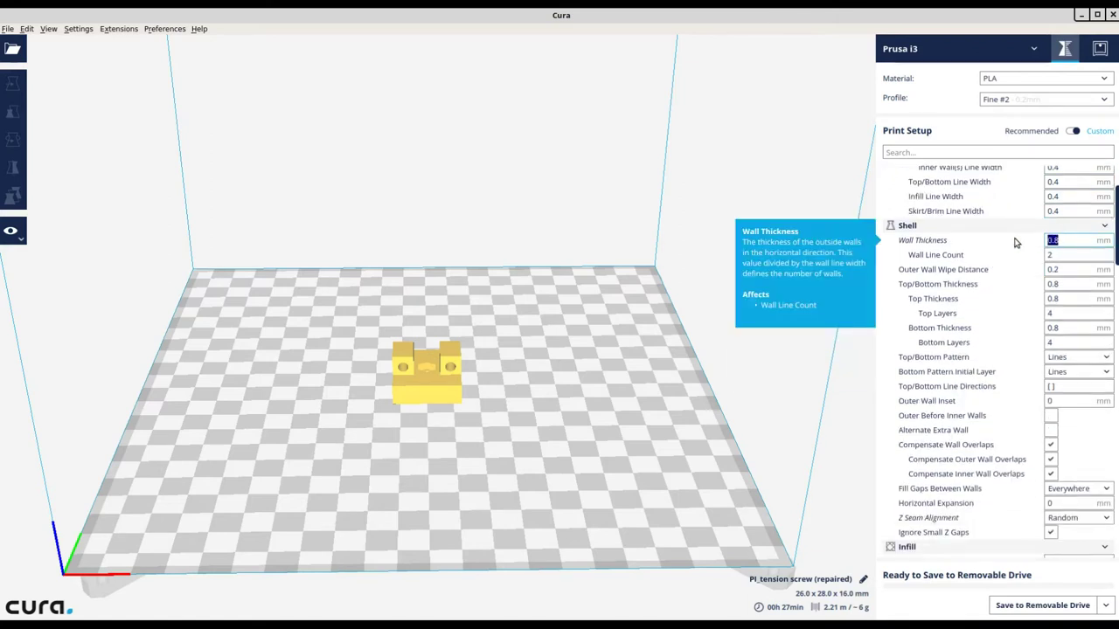
pyautogui.write('.2')
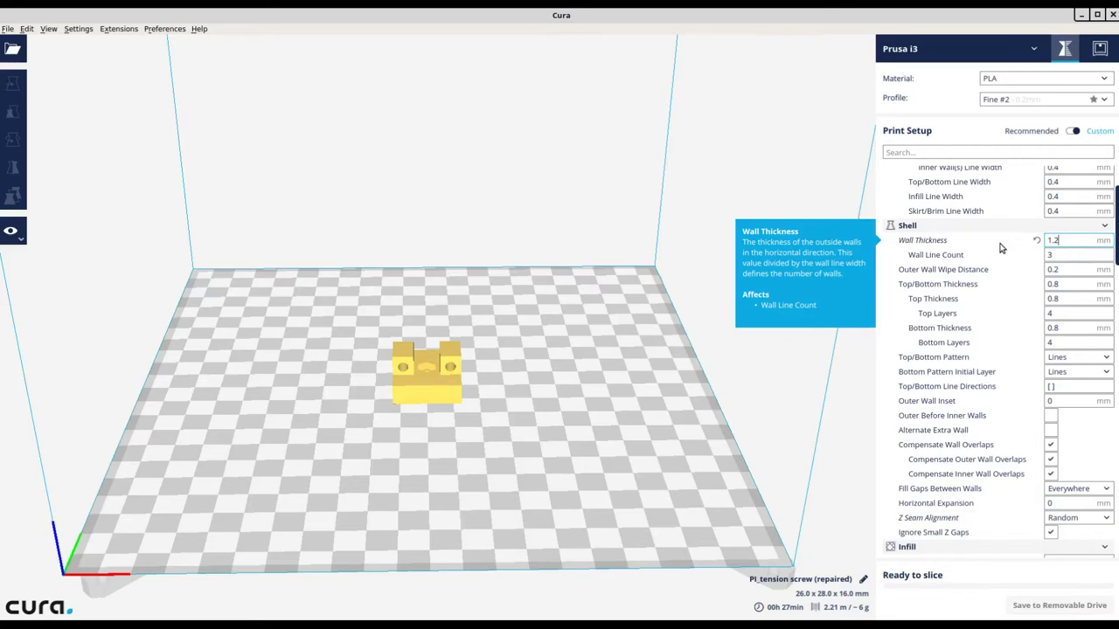
pyautogui.scroll(-4, 970, 288)
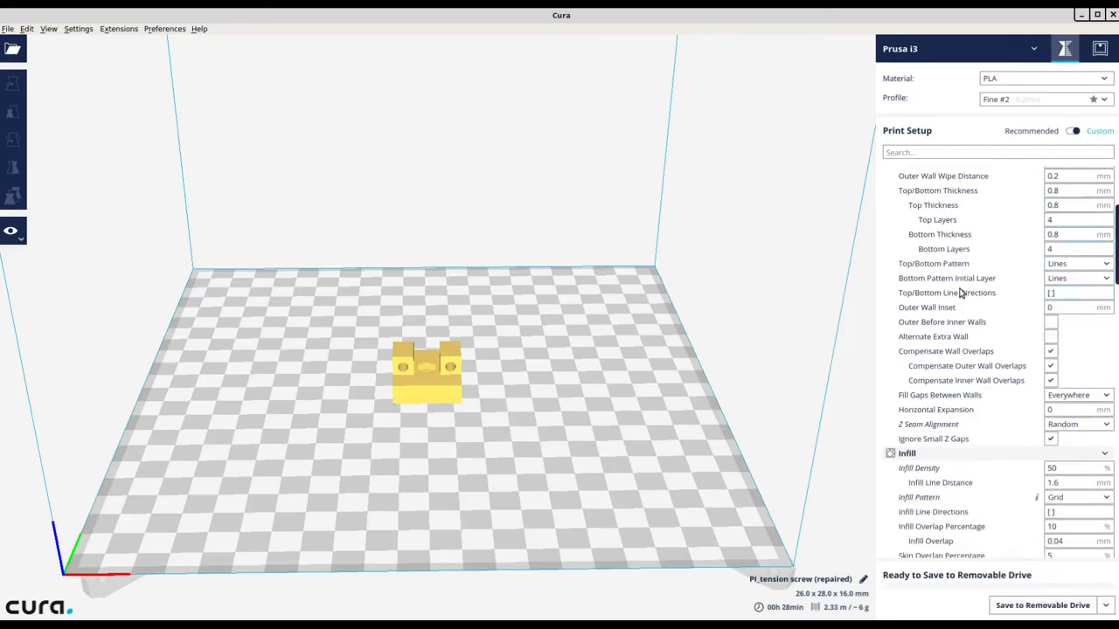
pyautogui.scroll(-8, 957, 332)
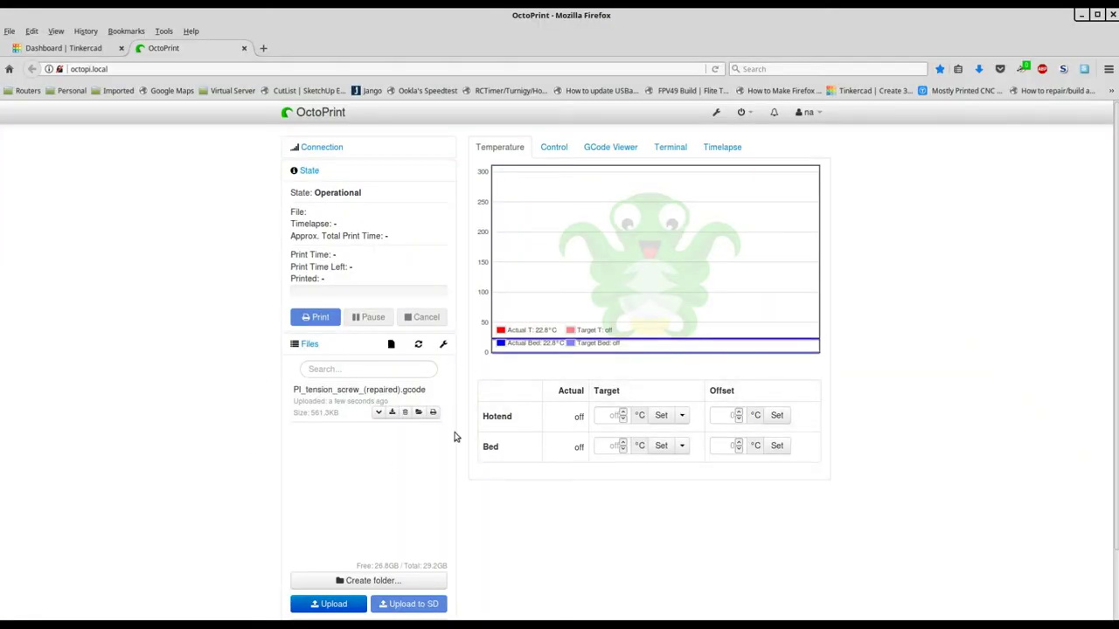
# Switch to OctoPrint and load and print the uploaded file PI_tension_screw_(repaired).gcode
pyautogui.click(433, 413)
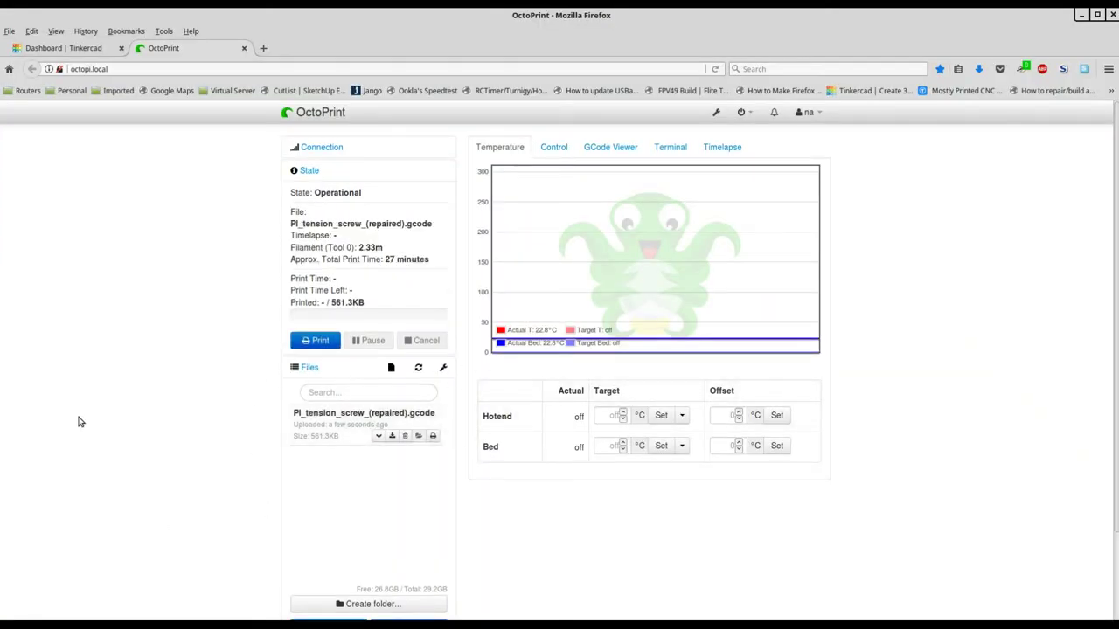